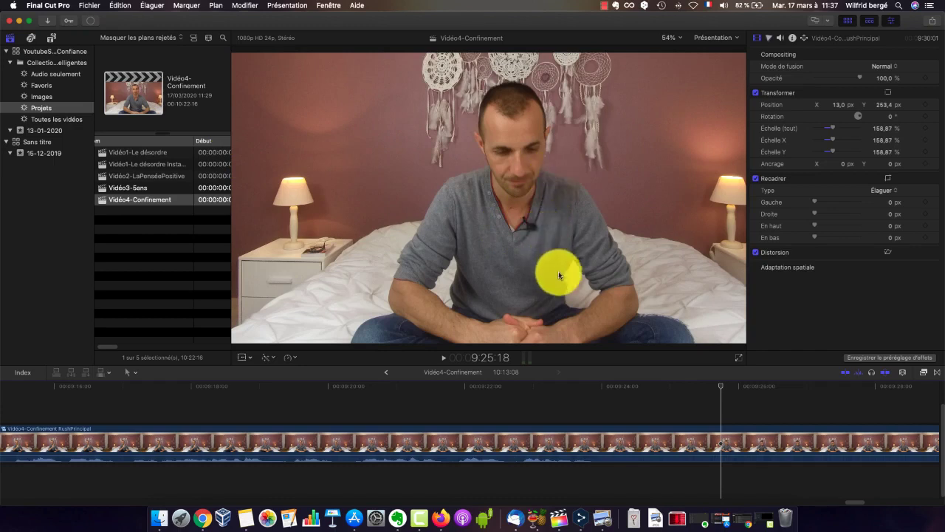
Examine the main clip between about 9:14 and the edit near 9:30, playing the footage around 9:15
scroll(640, 406, right, 5)
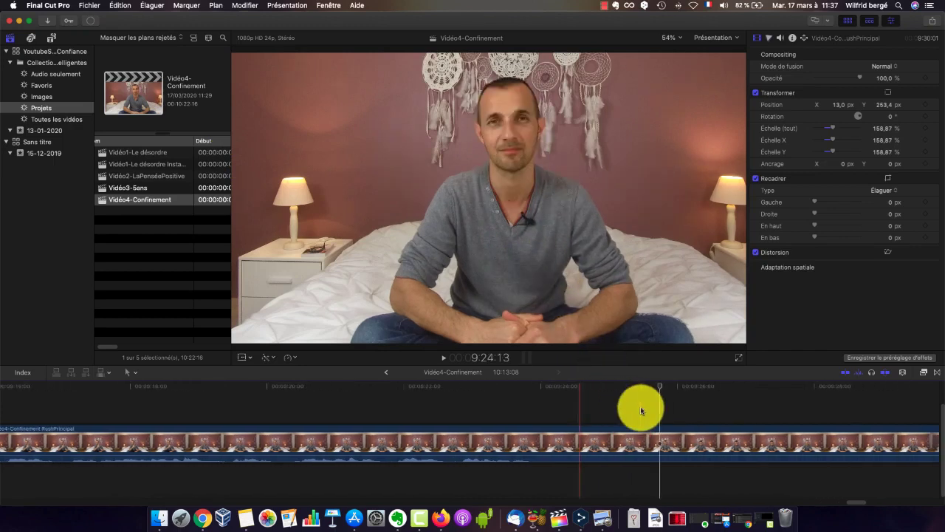
scroll(640, 406, right, 8)
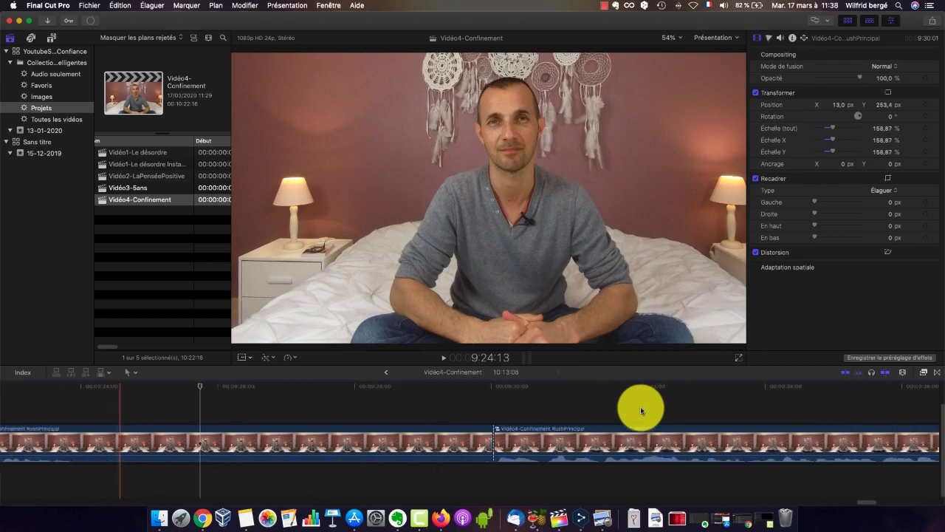
scroll(641, 406, left, 6)
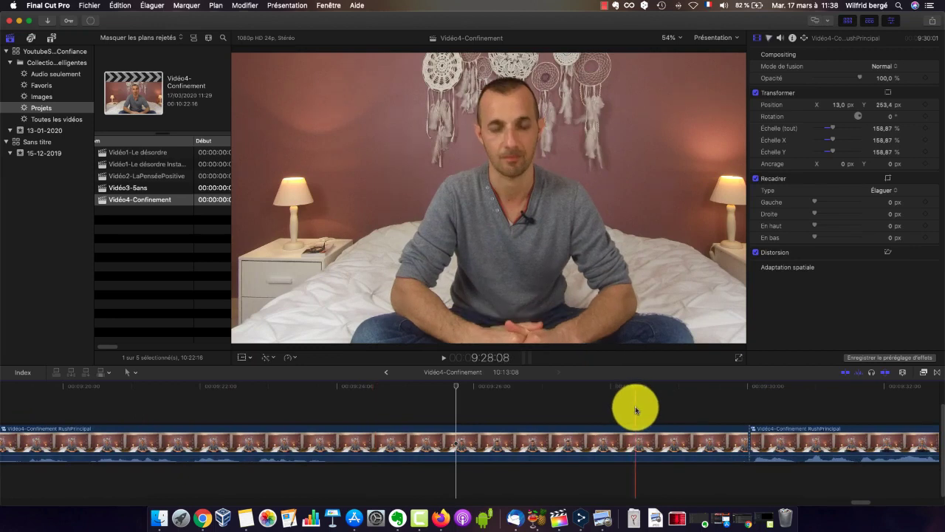
scroll(635, 406, left, 2)
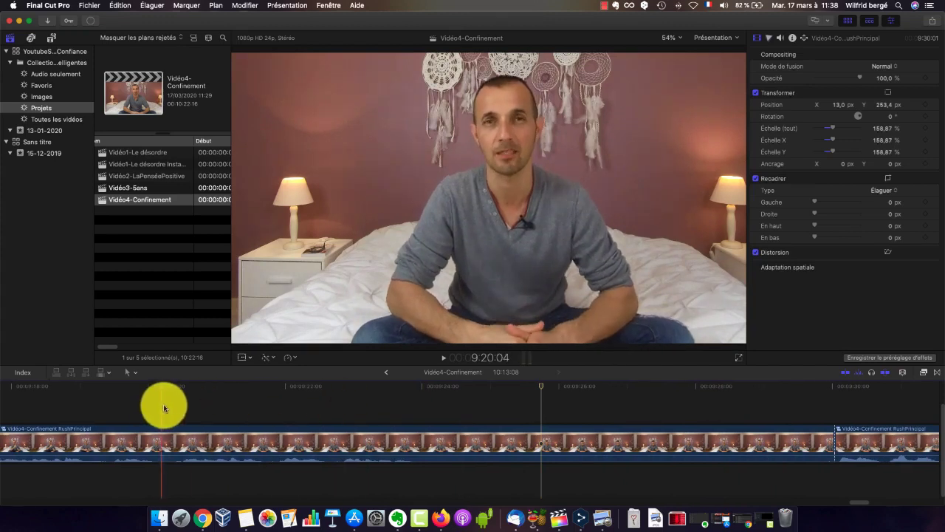
scroll(182, 404, left, 8)
scroll(209, 404, left, 3)
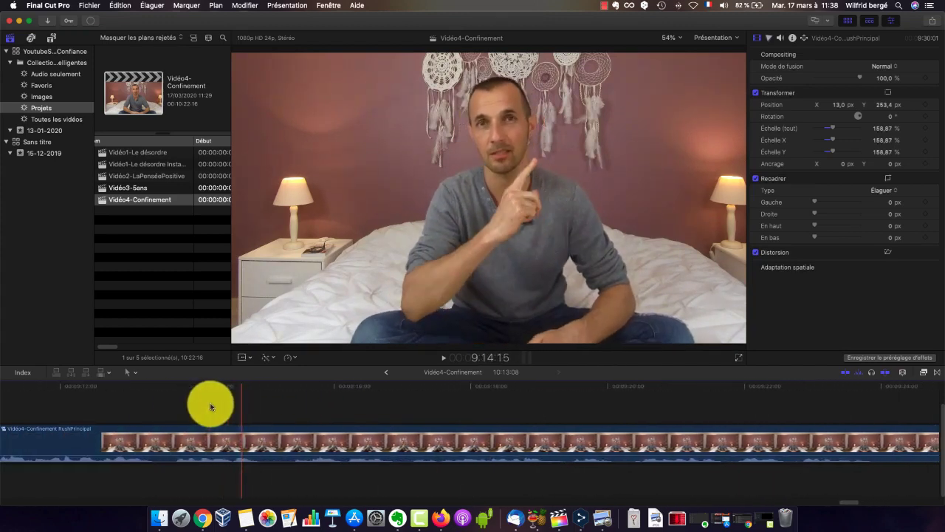
click(275, 404)
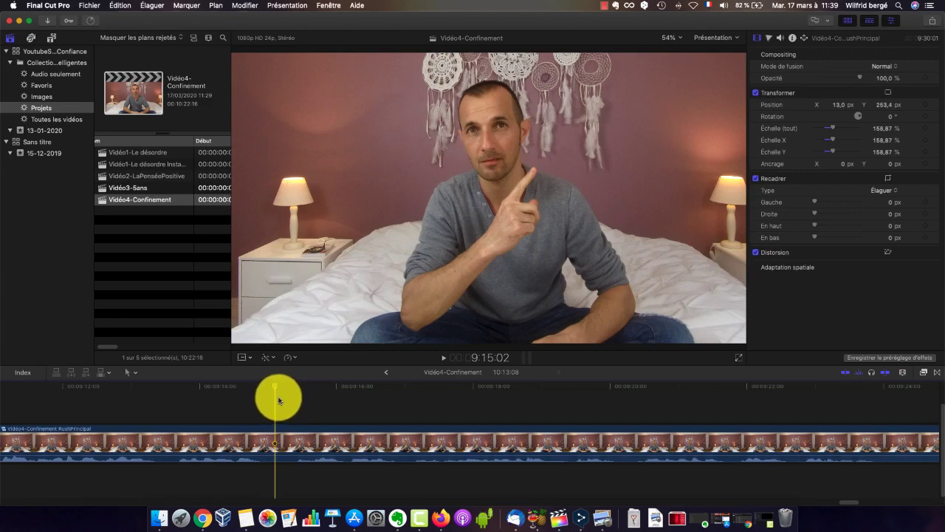
key(space)
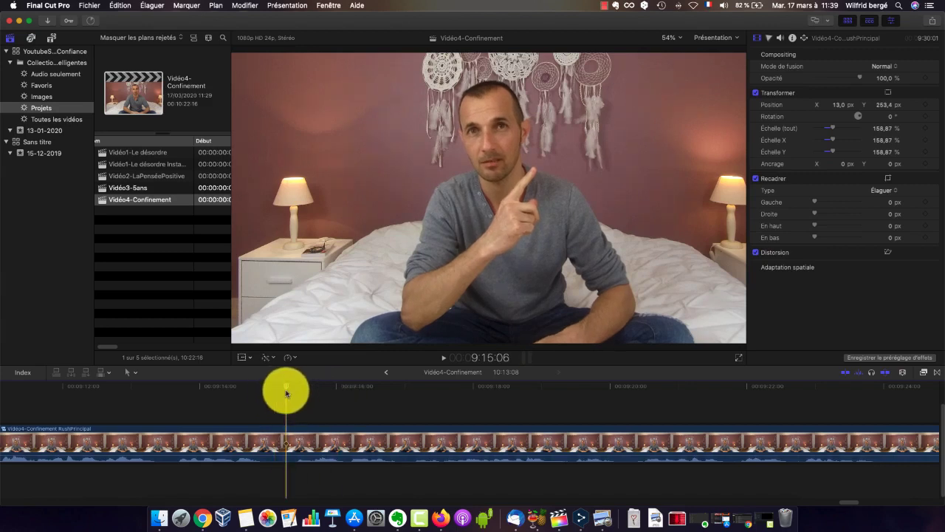
key(space)
Preview the earlier footage around 9:10 and split the main clip at 9:10:13
scroll(287, 392, left, 10)
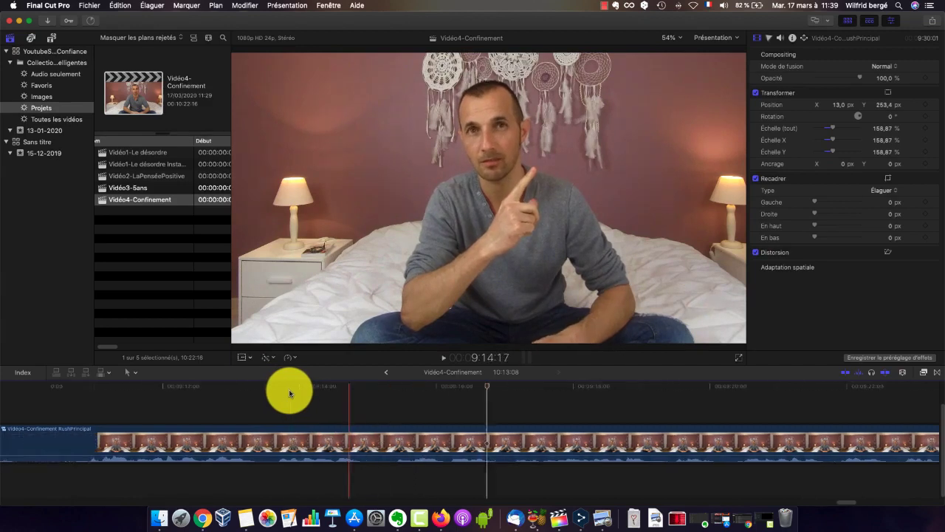
key(space)
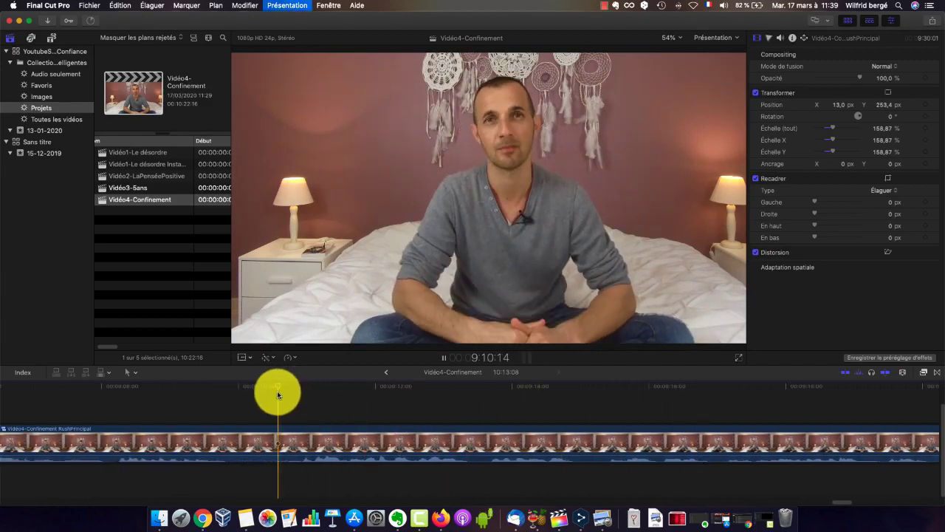
key(space)
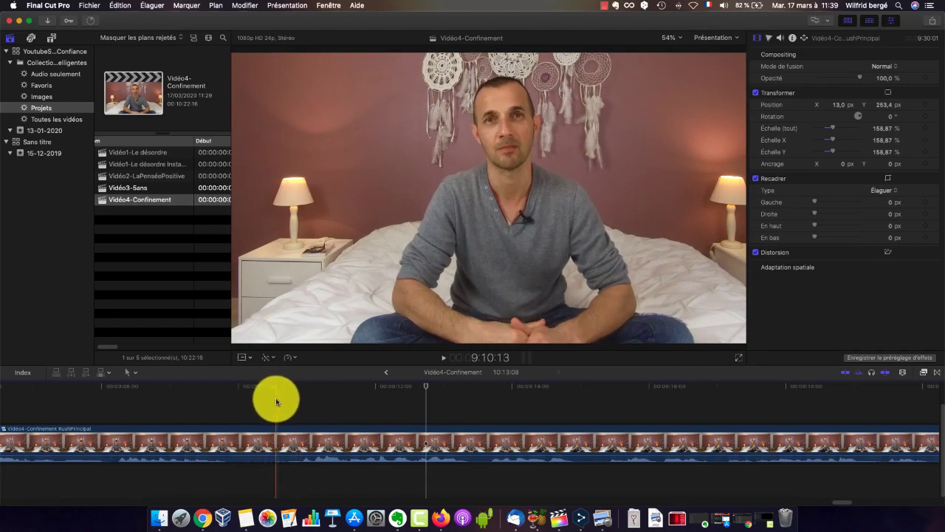
click(276, 401)
key(cmd+b)
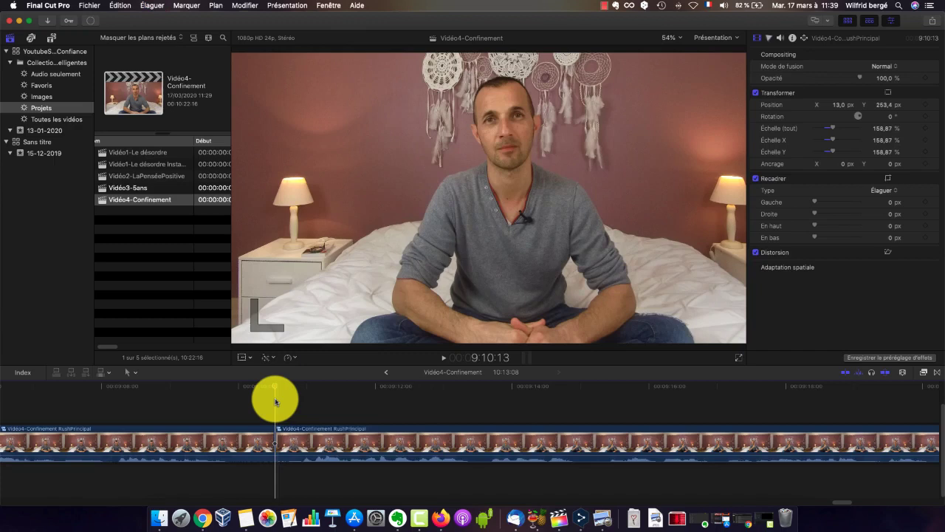
Review the footage on both sides of the new cut and split the preceding clip at 9:04:20
key(space)
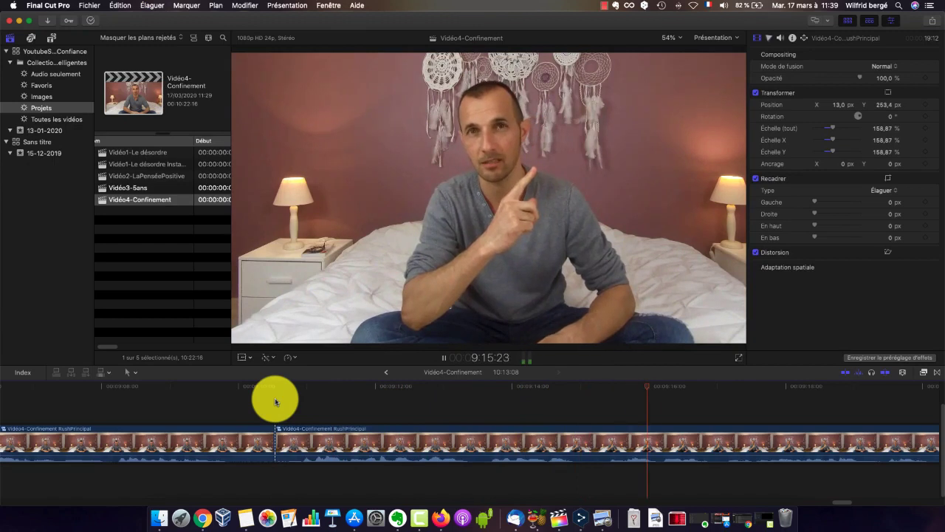
key(space)
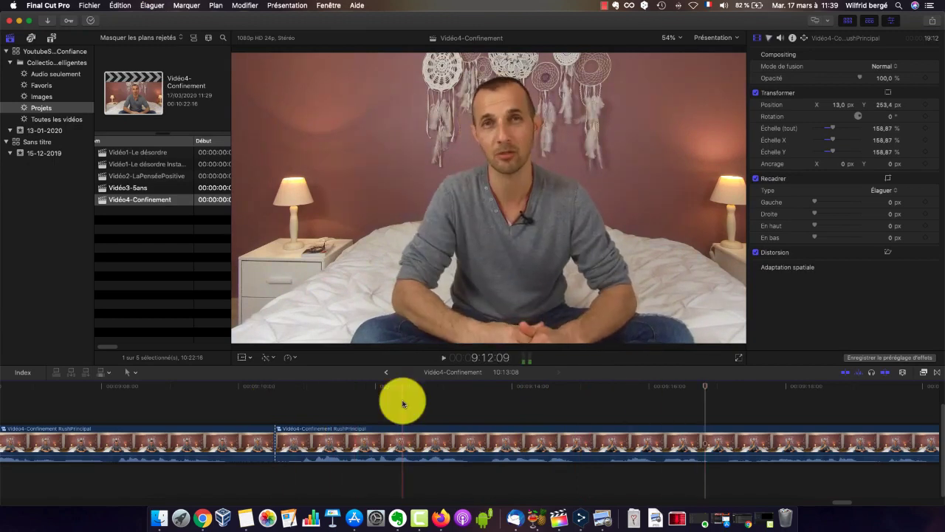
scroll(399, 400, left, 10)
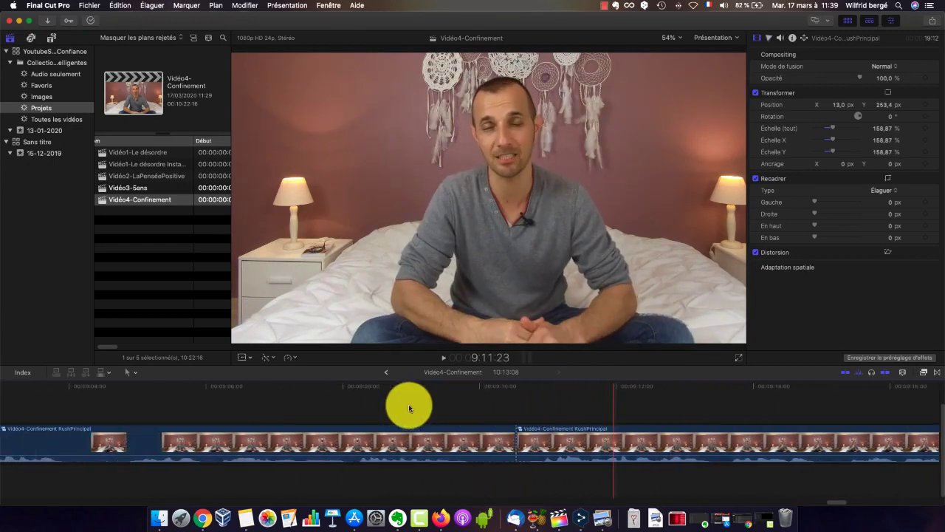
click(151, 402)
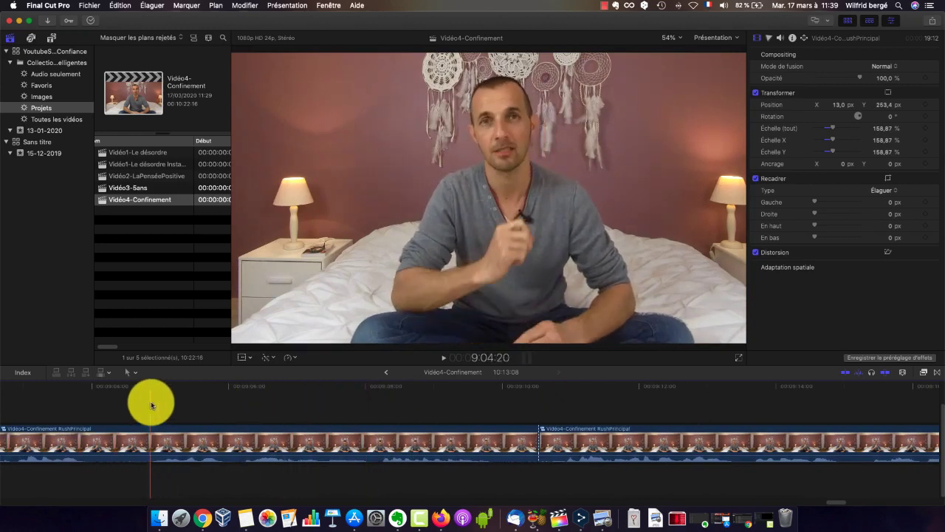
key(space)
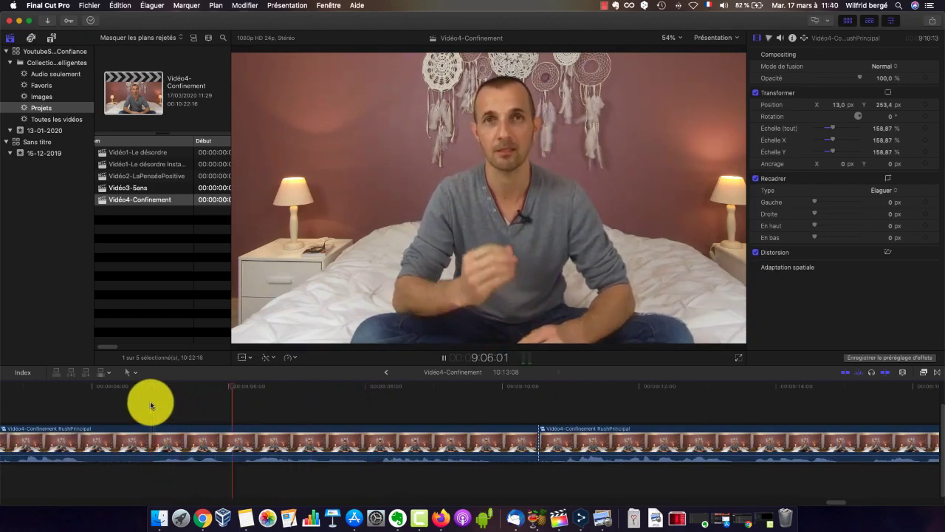
key(space)
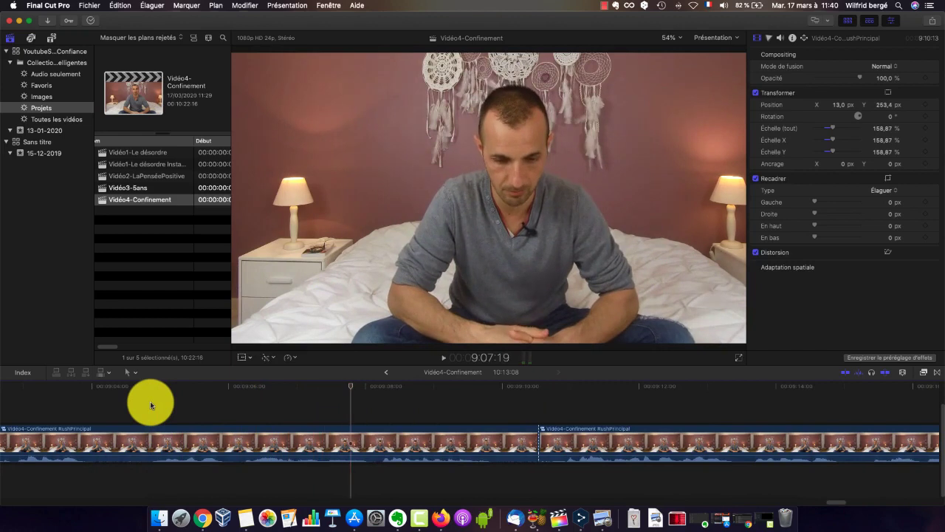
click(150, 401)
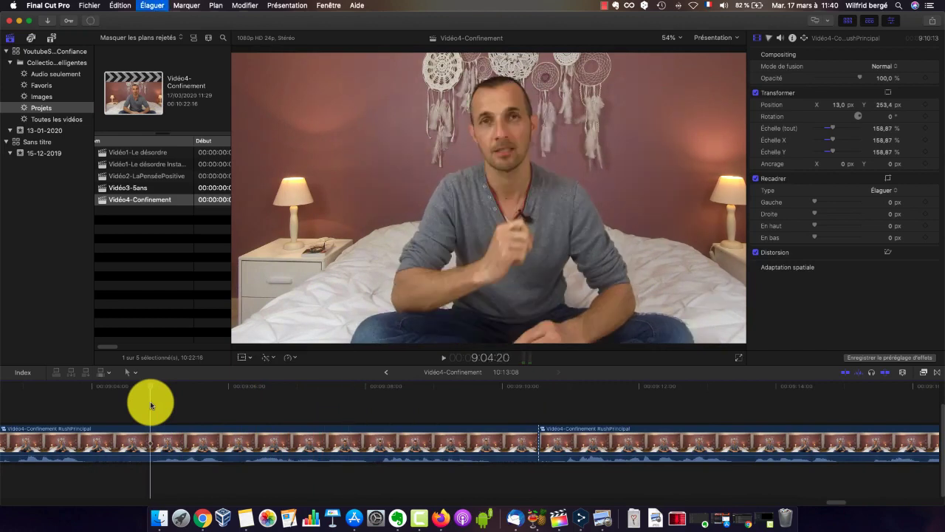
key(super+b)
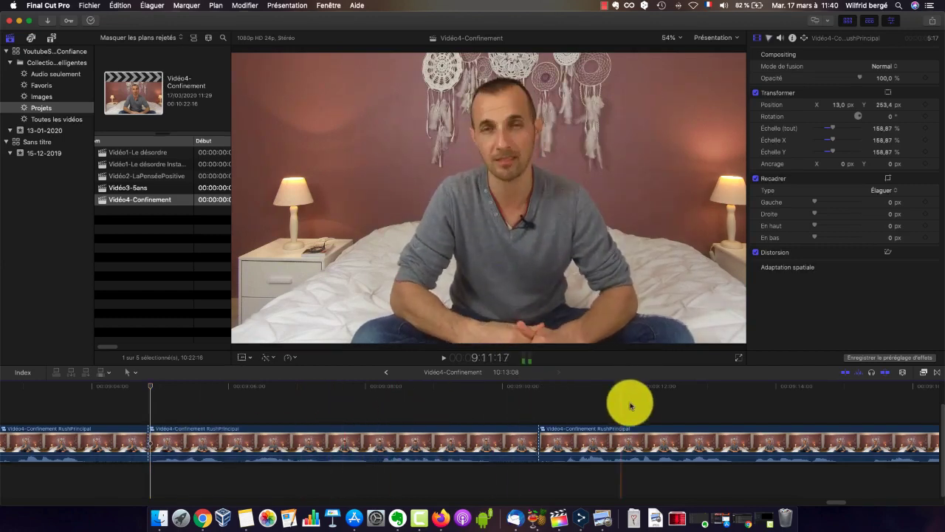
Turn off skimming and delete the segment between the cuts at 9:04:20 and 9:10:13
click(844, 371)
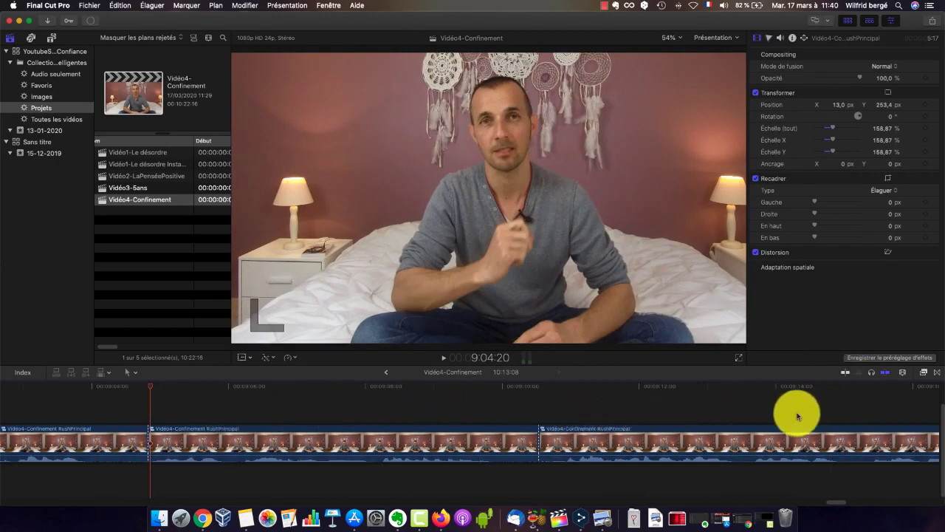
click(740, 431)
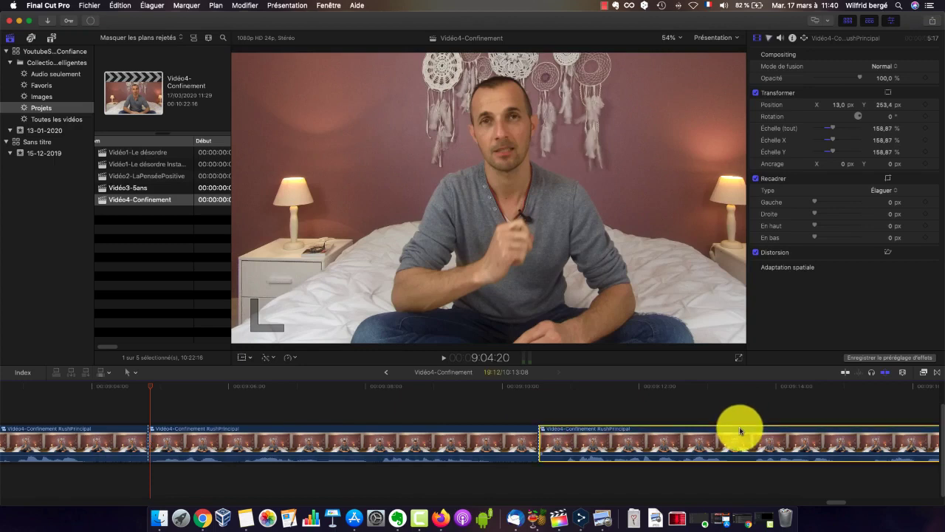
click(410, 432)
key(Delete)
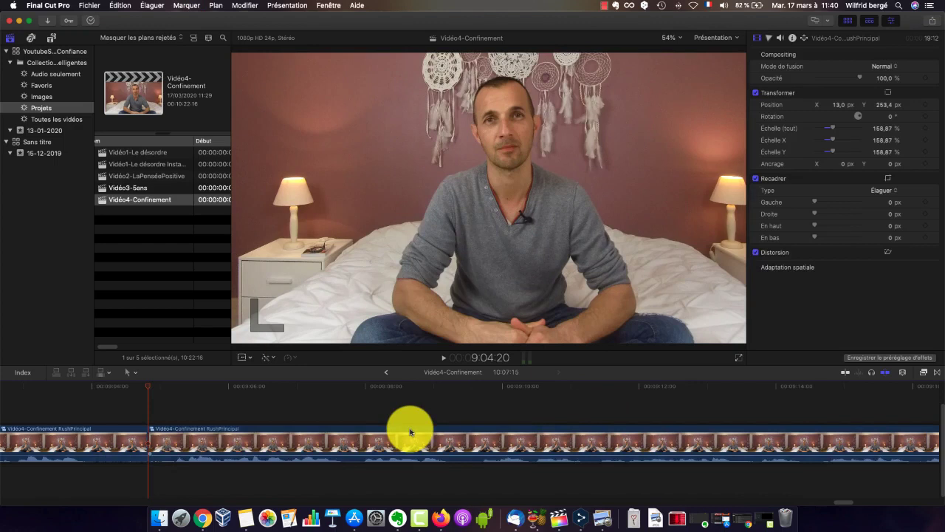
Play the footage before the join, split the clip at 9:01:13 and delete the segment up to the next edit
scroll(421, 428, left, 3)
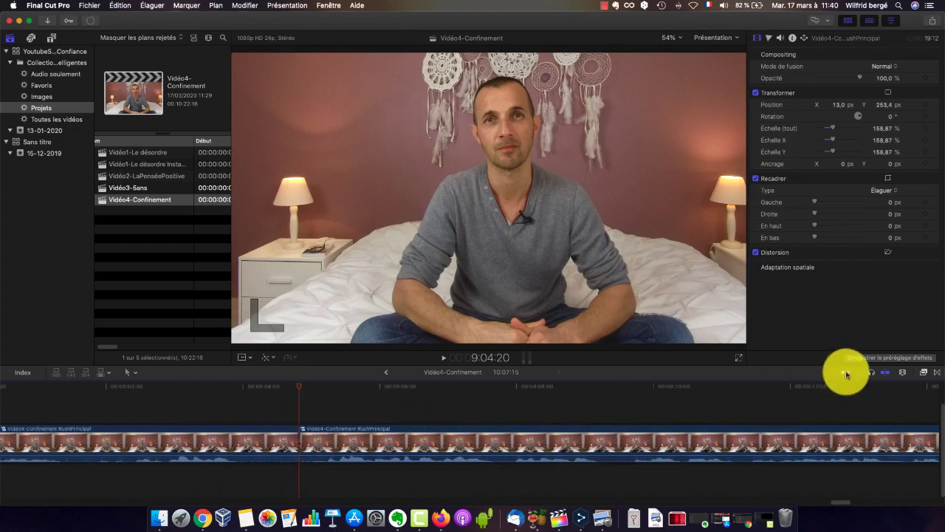
scroll(358, 443, left, 5)
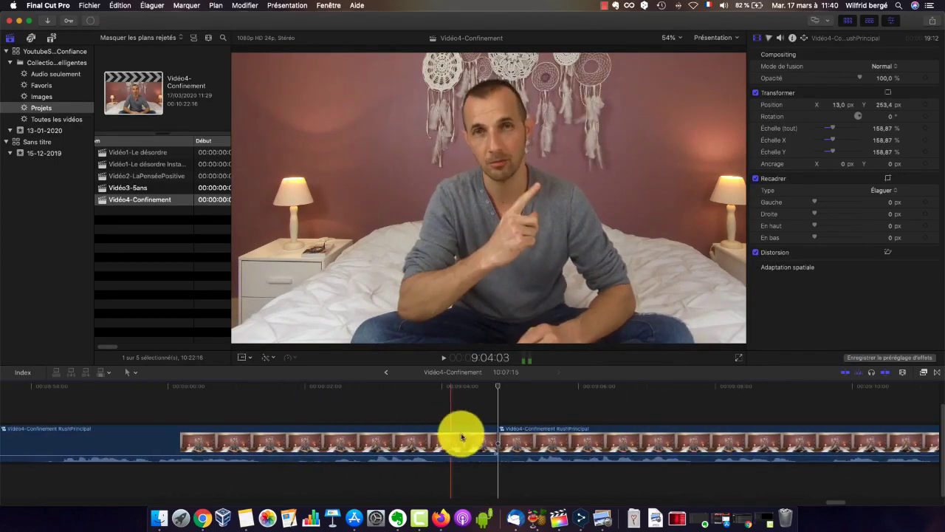
key(space)
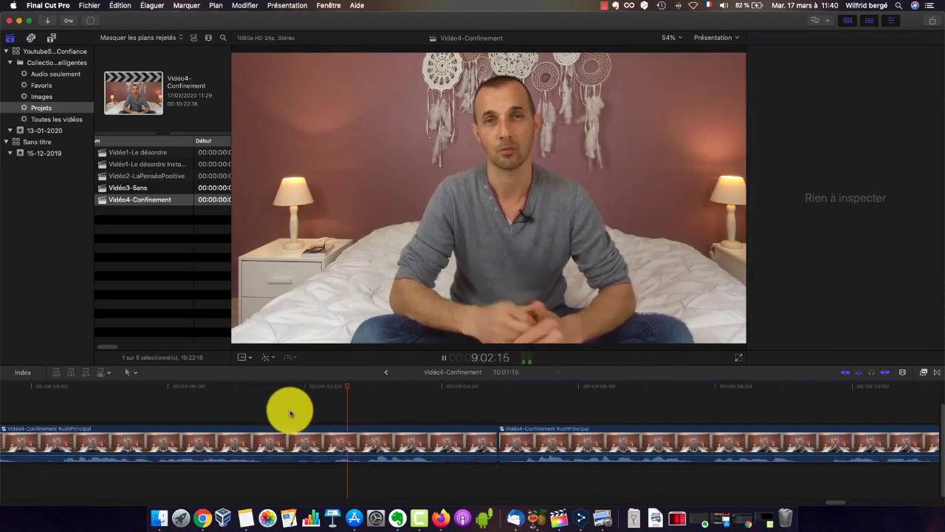
key(space)
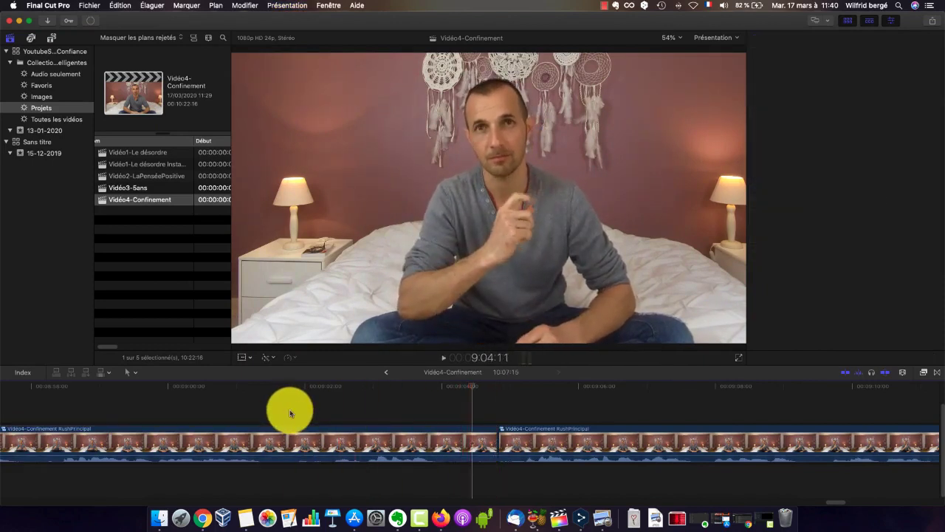
click(273, 410)
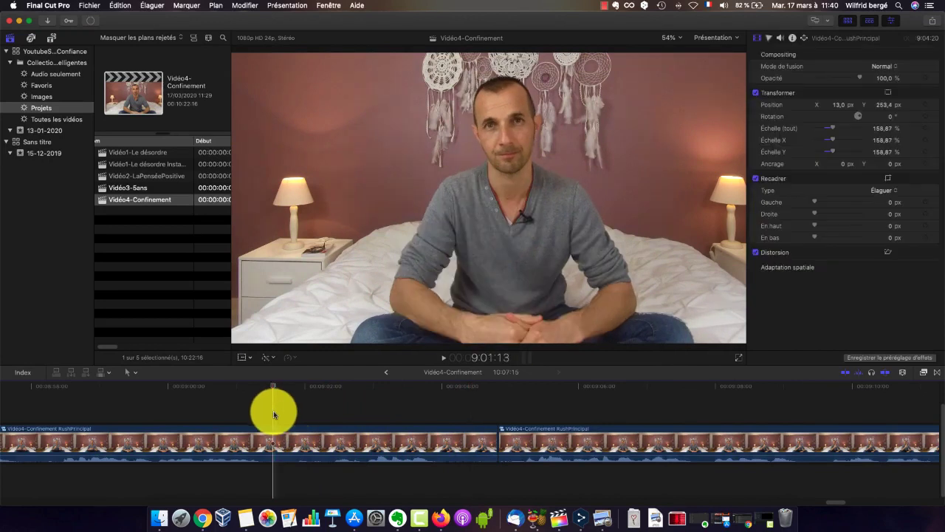
key(cmd+b)
click(291, 433)
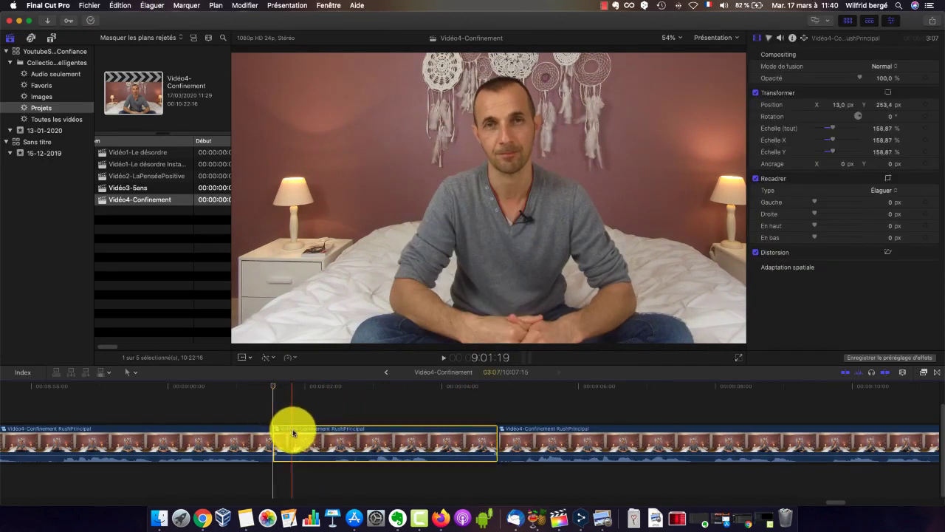
key(Delete)
Cut out the short passage between 8:57:18 and 8:58:10 and play back the resulting join
click(296, 433)
scroll(310, 431, left, 5)
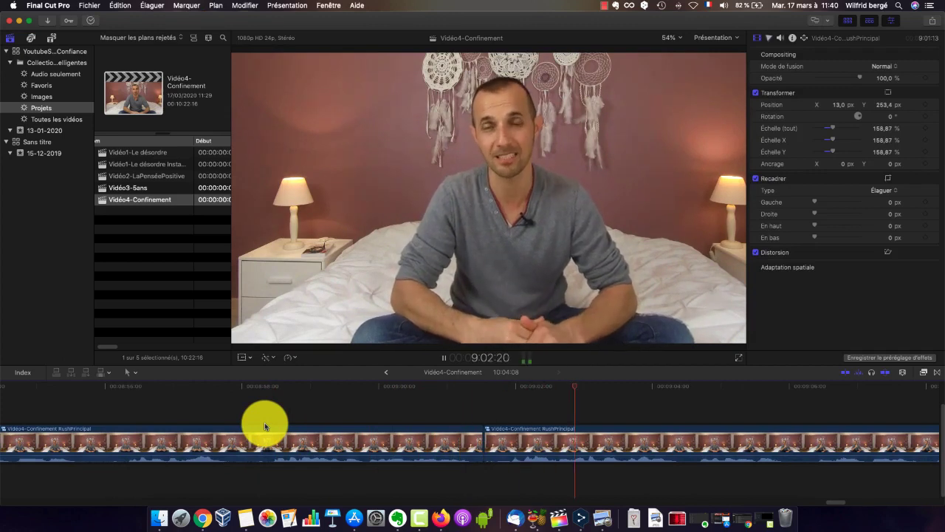
key(space)
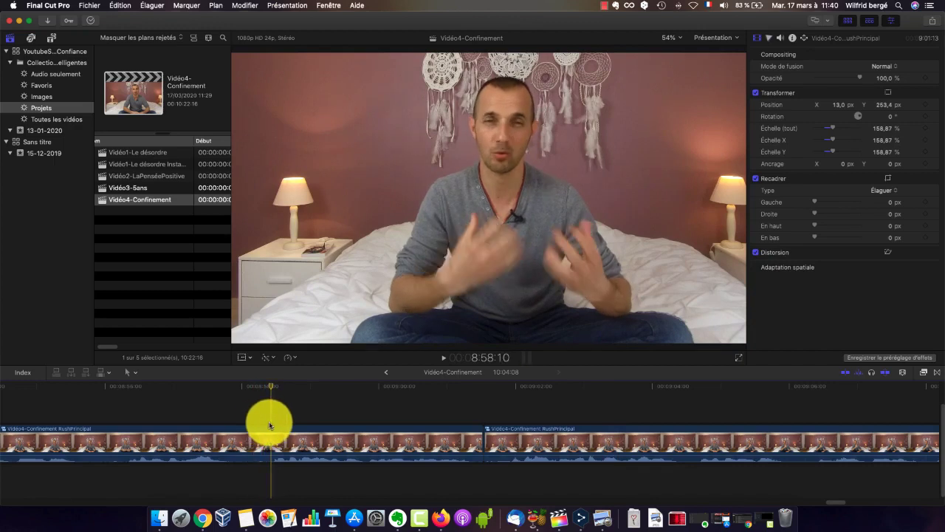
scroll(270, 426, left, 5)
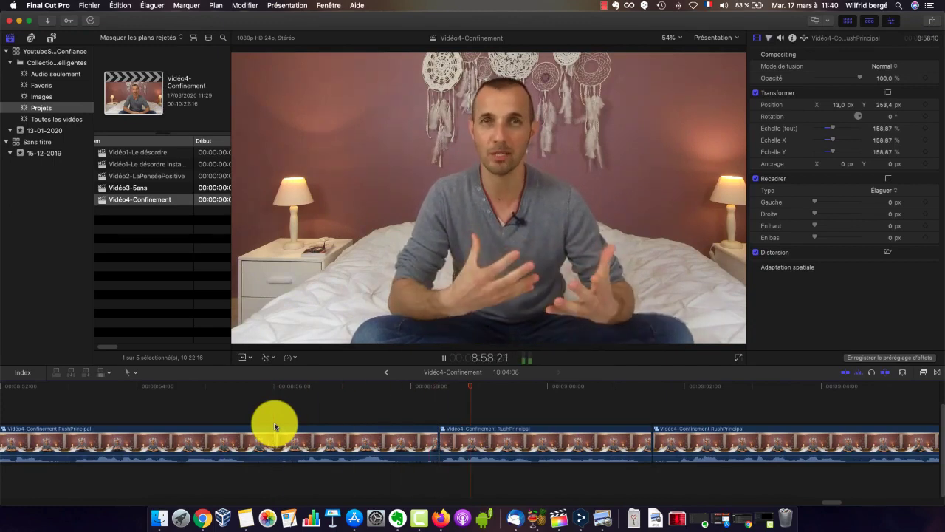
click(396, 428)
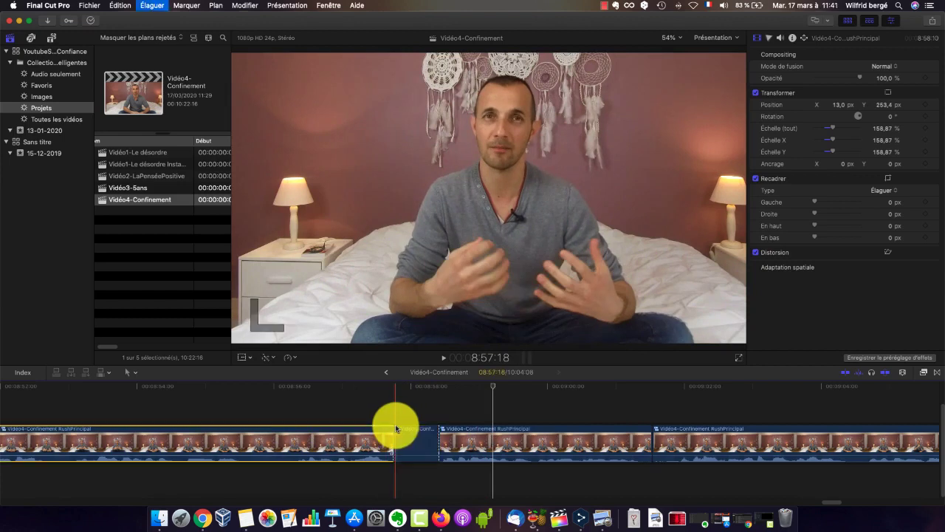
key(alt+bracketright)
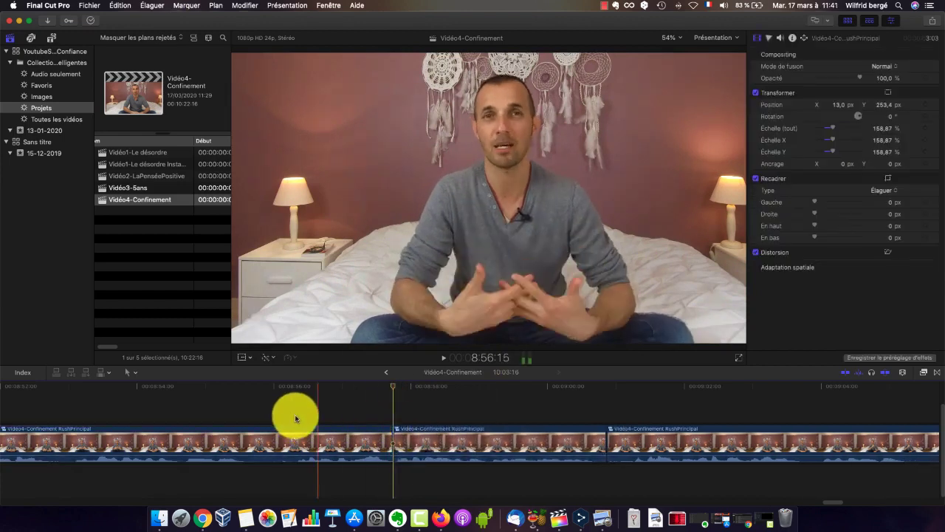
key(space)
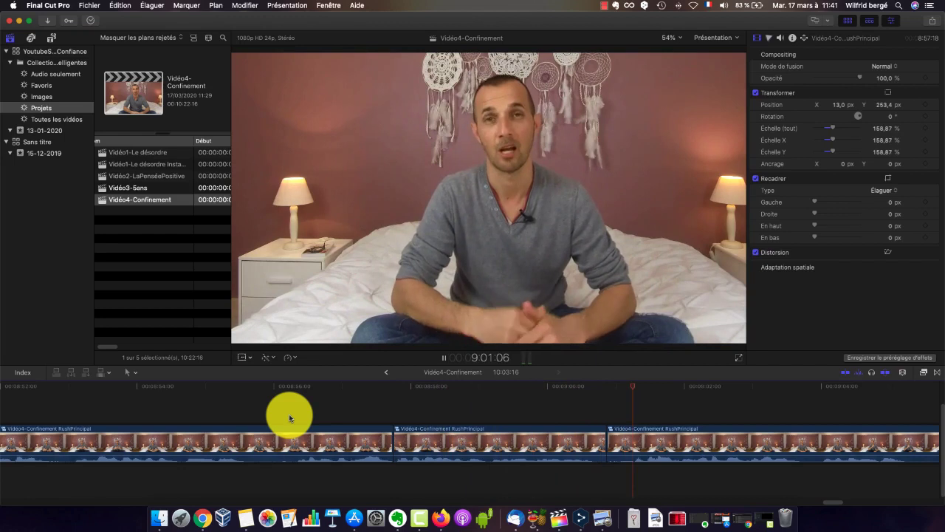
click(293, 414)
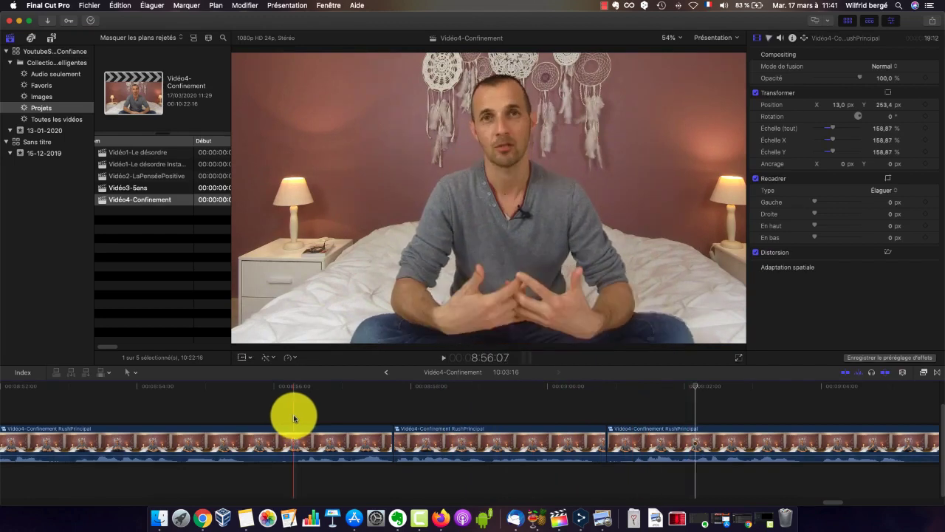
Split the clip at 8:50:09 and play the footage on both sides of the cut
scroll(317, 417, left, 10)
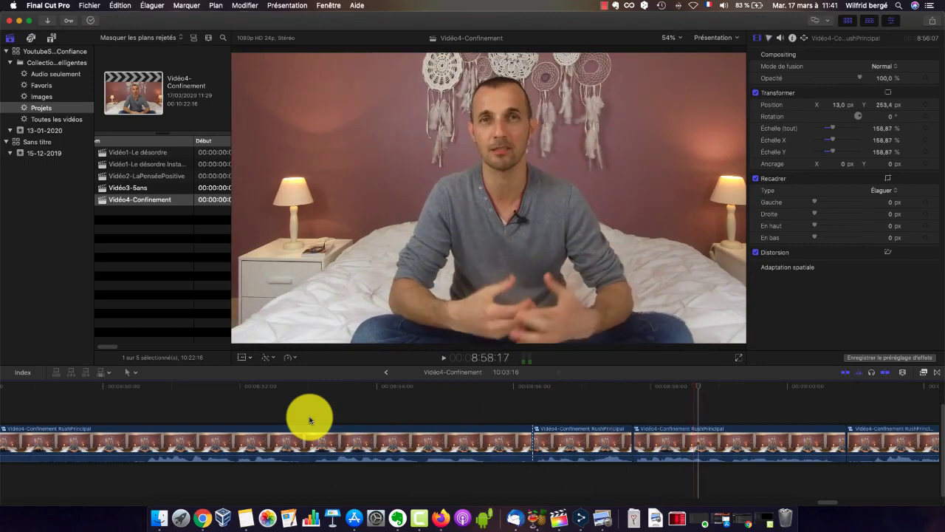
scroll(313, 420, left, 8)
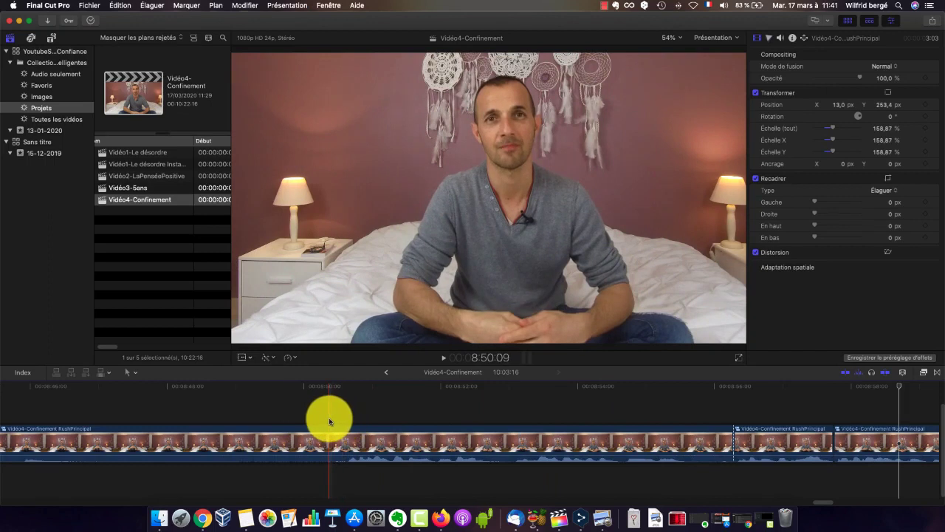
click(330, 421)
key(super+b)
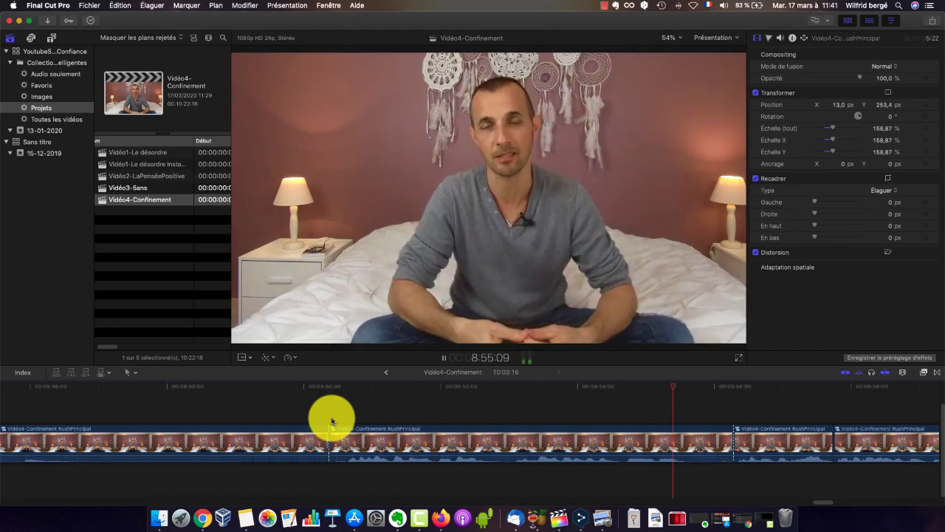
key(j)
key(j)
key(j)
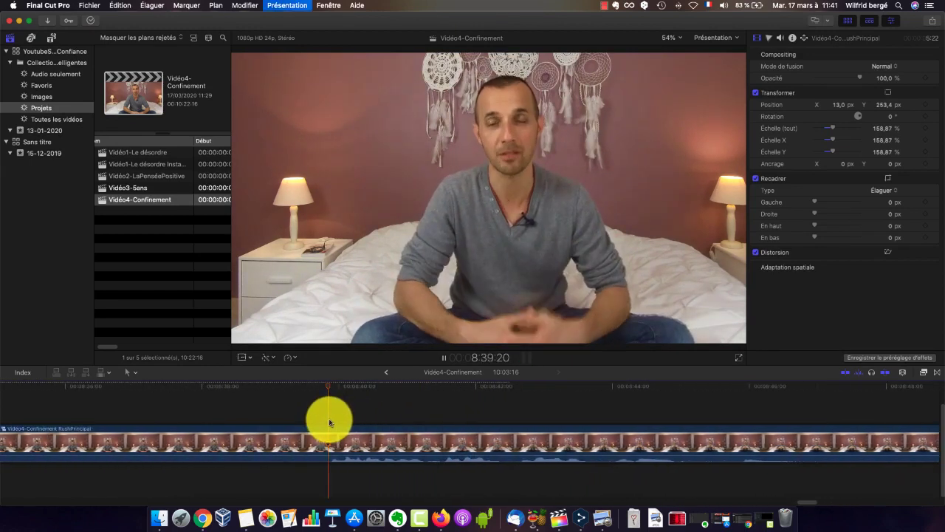
key(l)
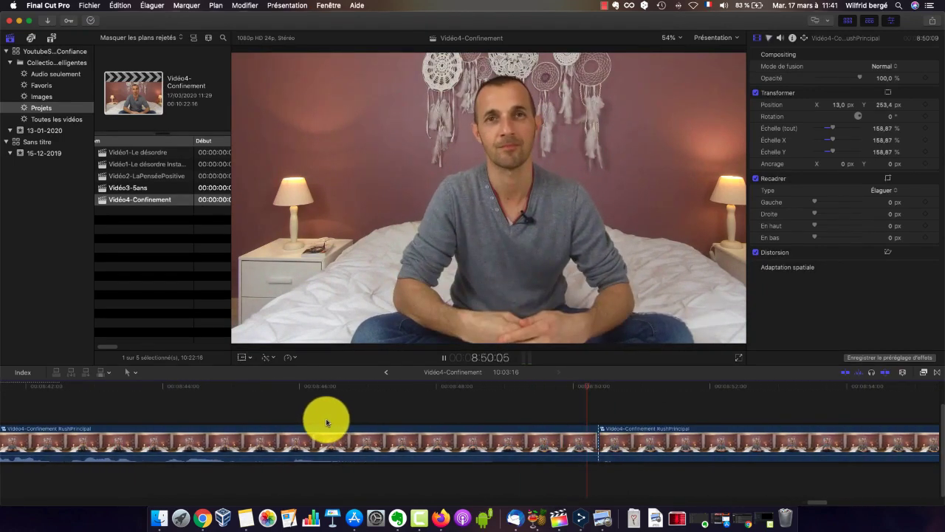
key(space)
Split the clip at 8:31:11 and delete the segment from there up to the cut at 8:50:09
scroll(340, 419, left, 5)
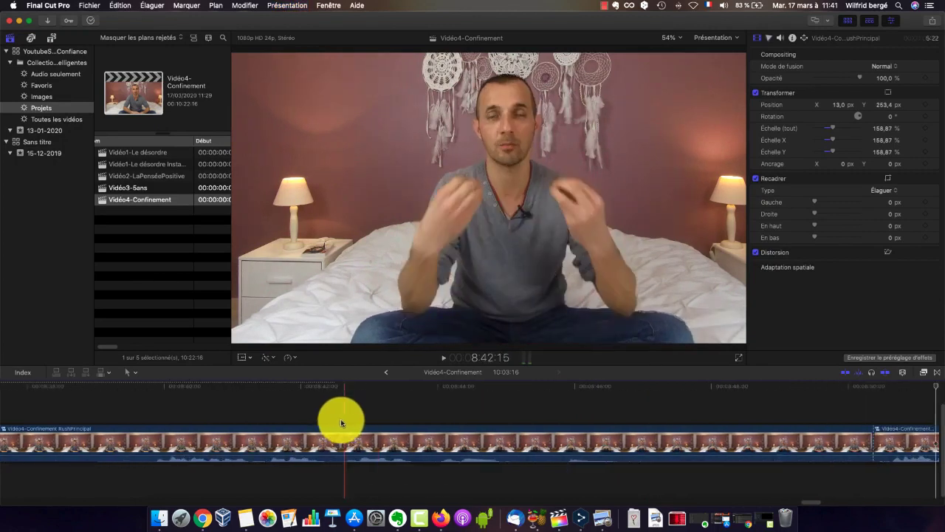
scroll(340, 419, left, 10)
scroll(375, 424, left, 3)
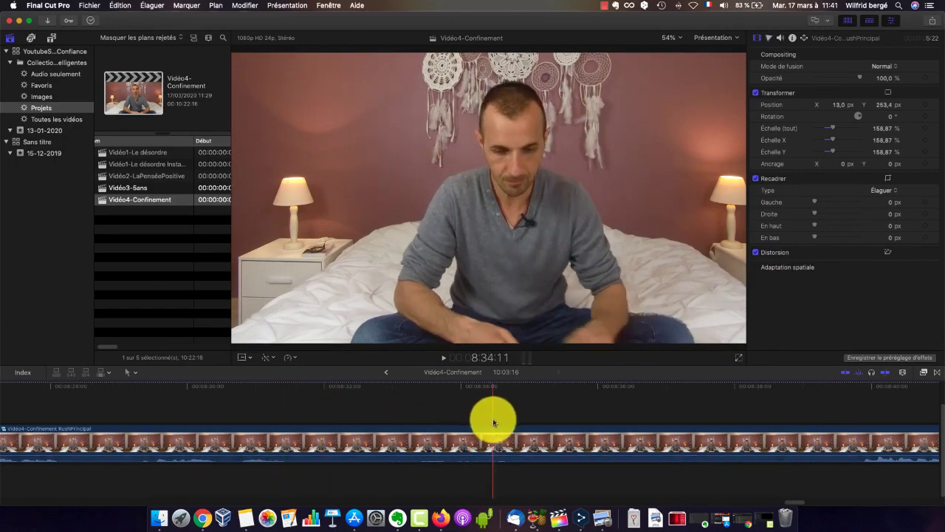
click(287, 414)
key(super+b)
click(314, 430)
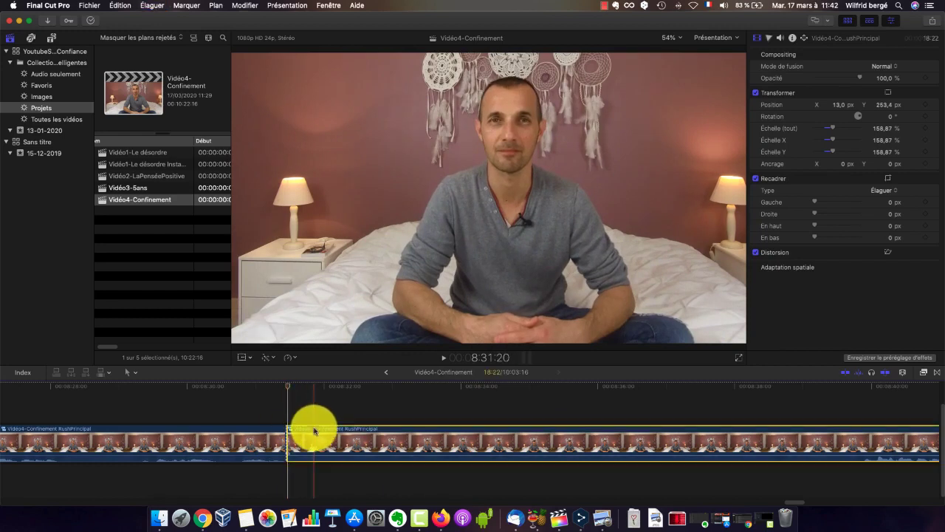
key(Delete)
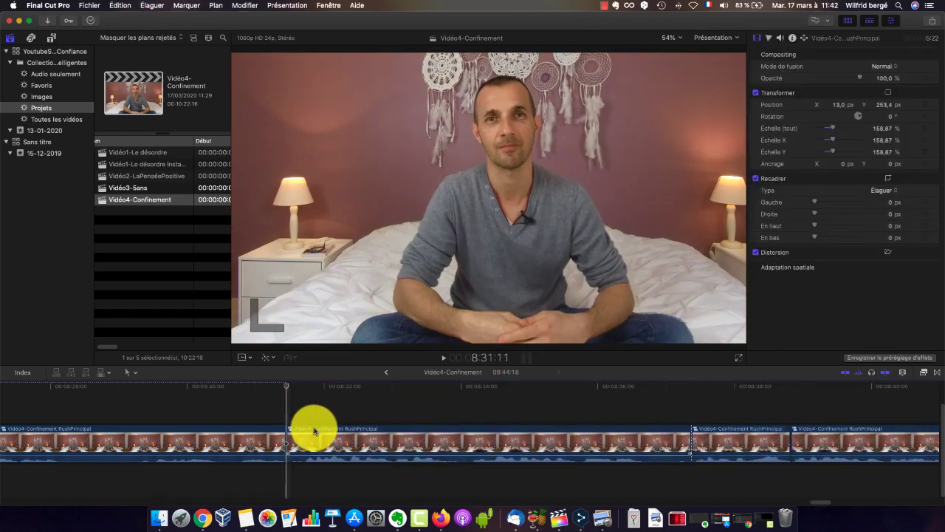
Play the end of the project from the start of the S'ABONNER overlay at 9:39:23
scroll(466, 421, right, 10)
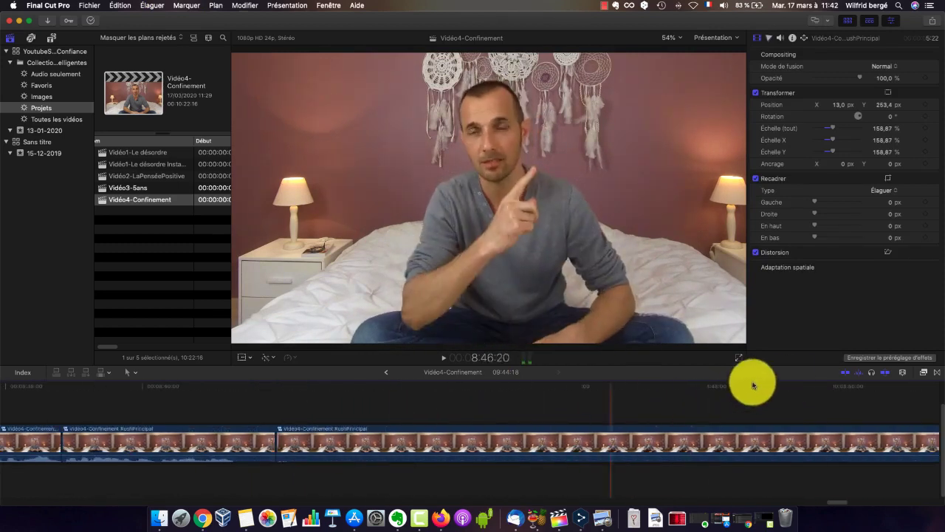
scroll(797, 415, right, 15)
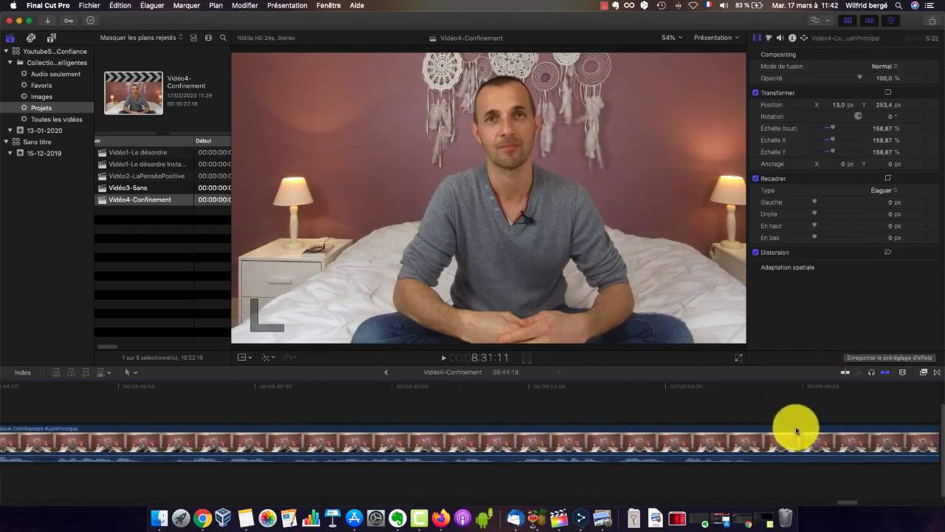
scroll(776, 419, right, 20)
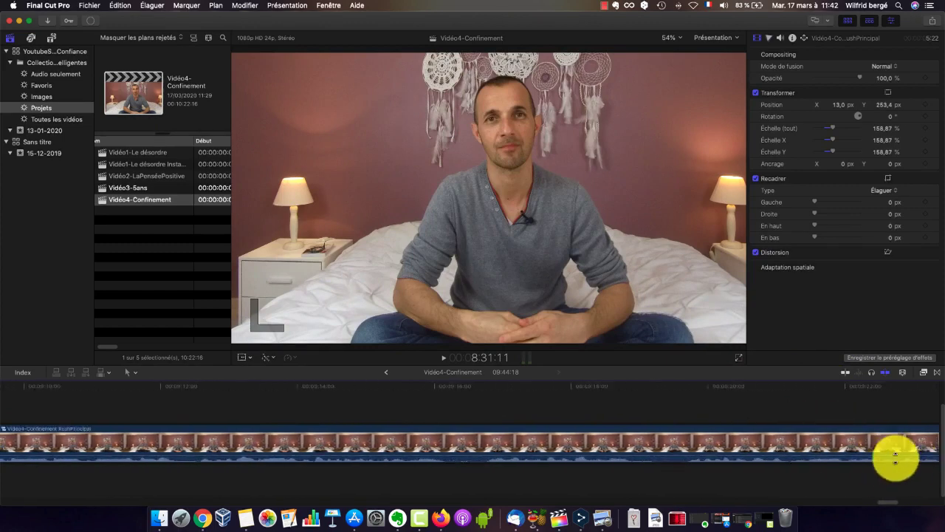
scroll(813, 432, right, 18)
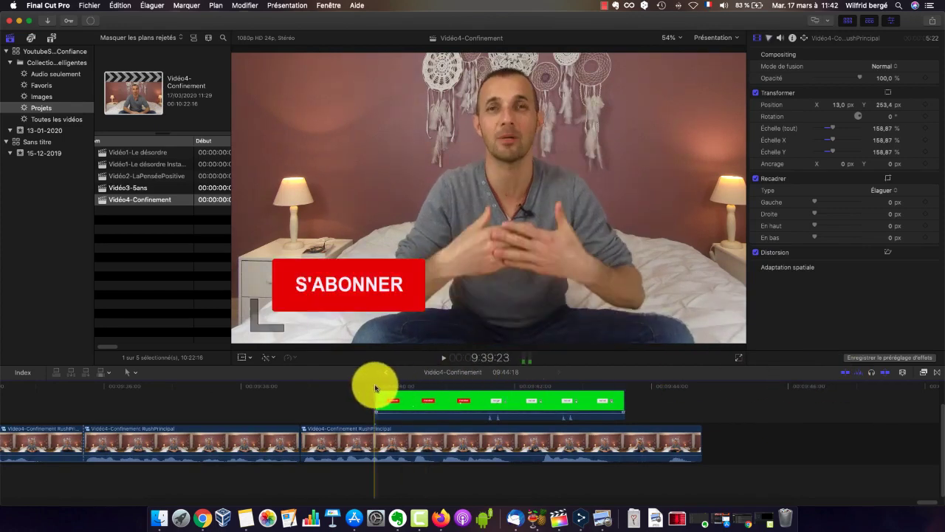
click(397, 400)
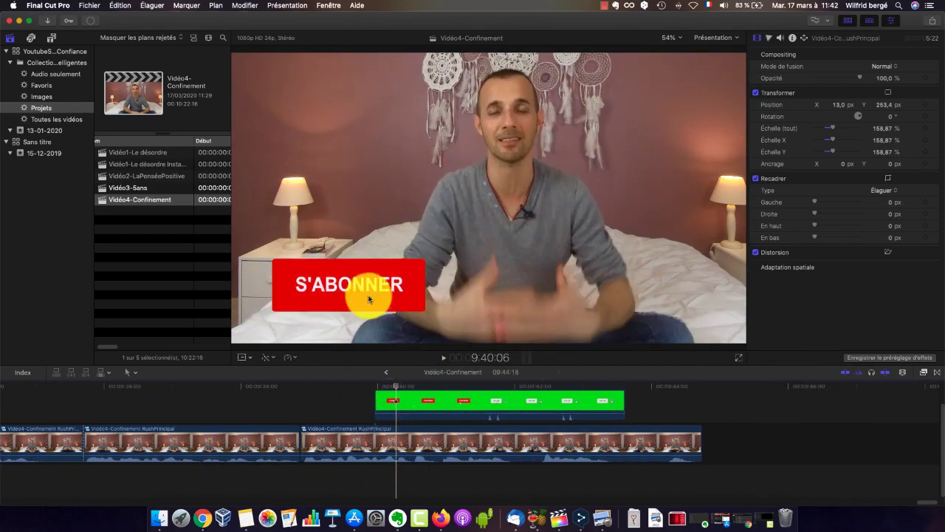
click(375, 389)
key(space)
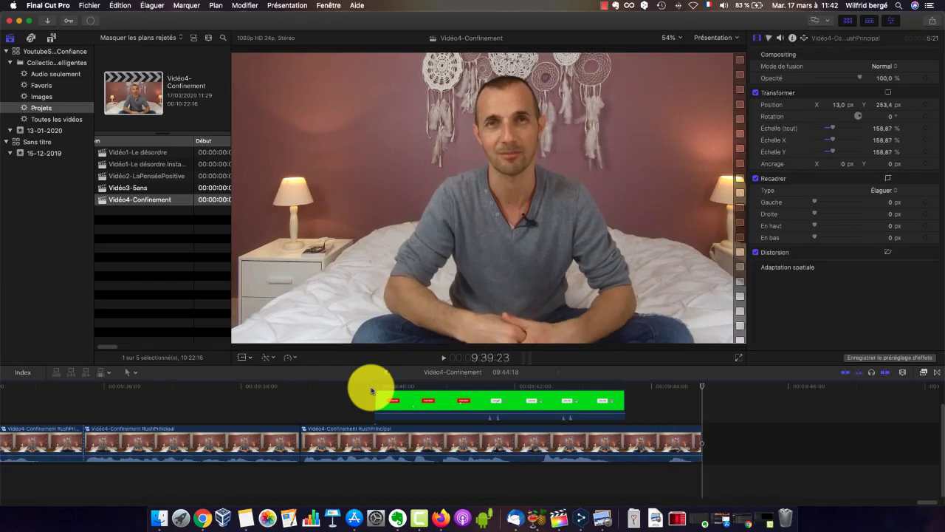
Turn off skimming, return the playhead to the very start of the project and turn skimming back on
click(846, 371)
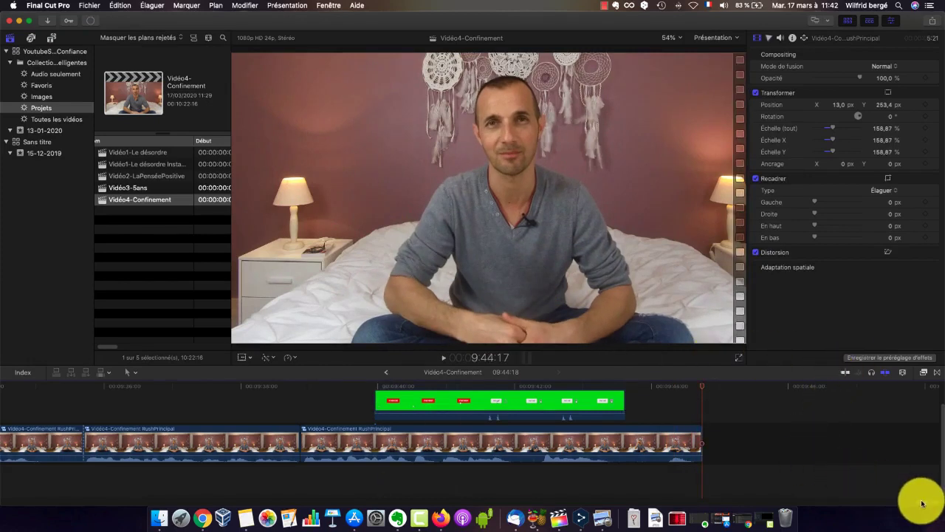
scroll(923, 504, left, 15)
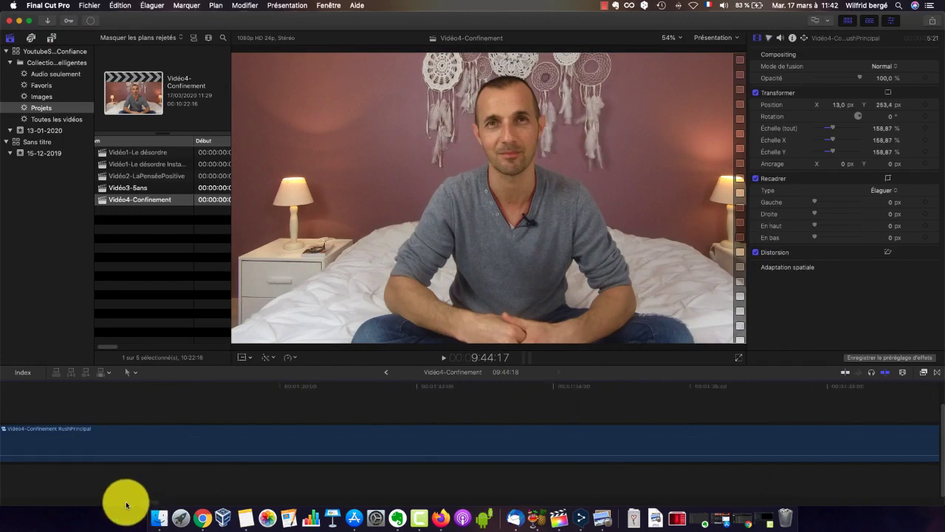
scroll(14, 505, left, 10)
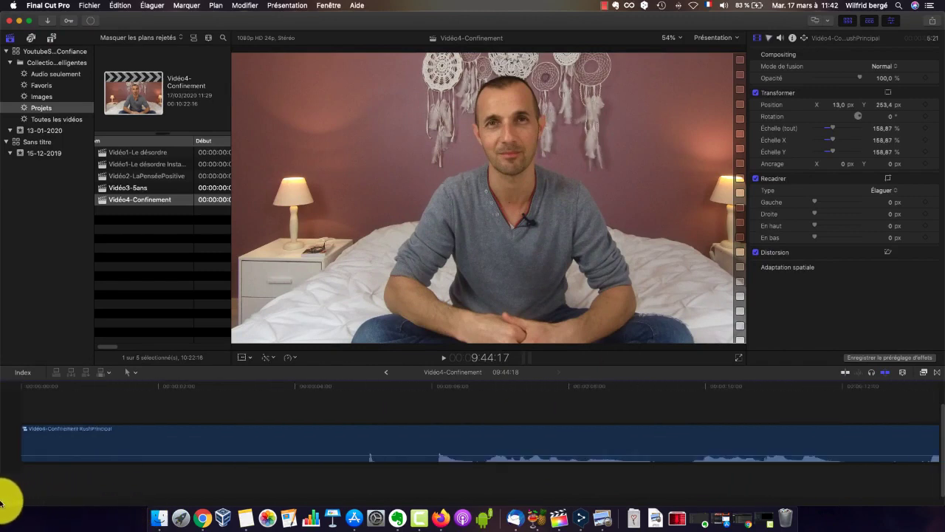
click(21, 410)
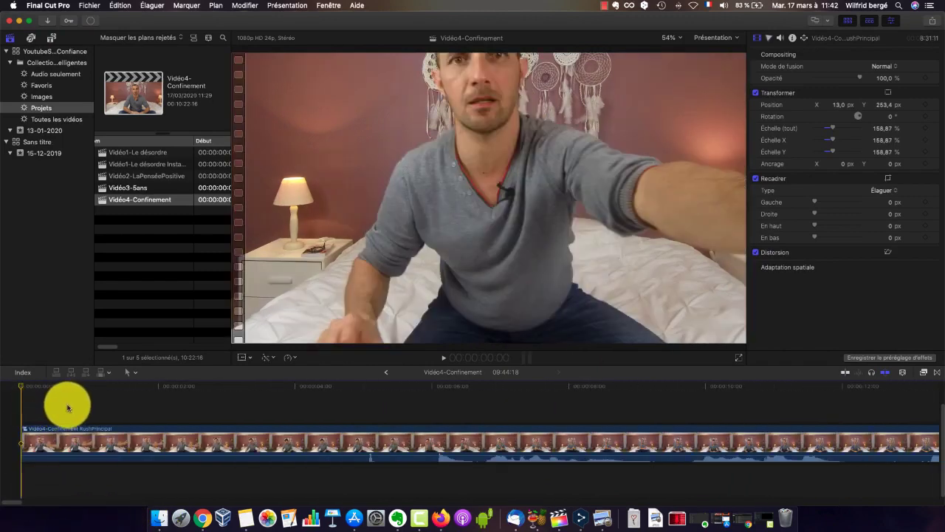
click(845, 372)
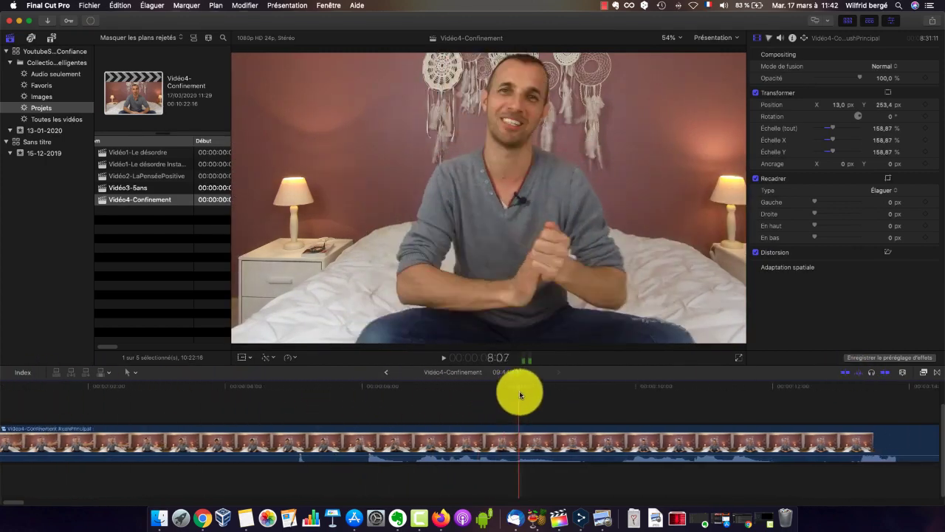
Play the opening footage between about 9 and 19 seconds to examine the first takes
scroll(519, 394, right, 5)
scroll(511, 389, right, 5)
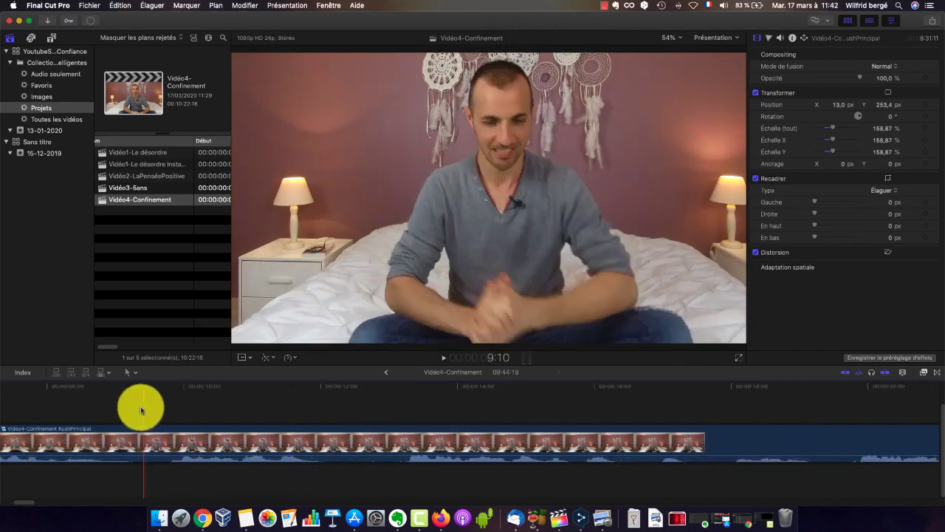
key(space)
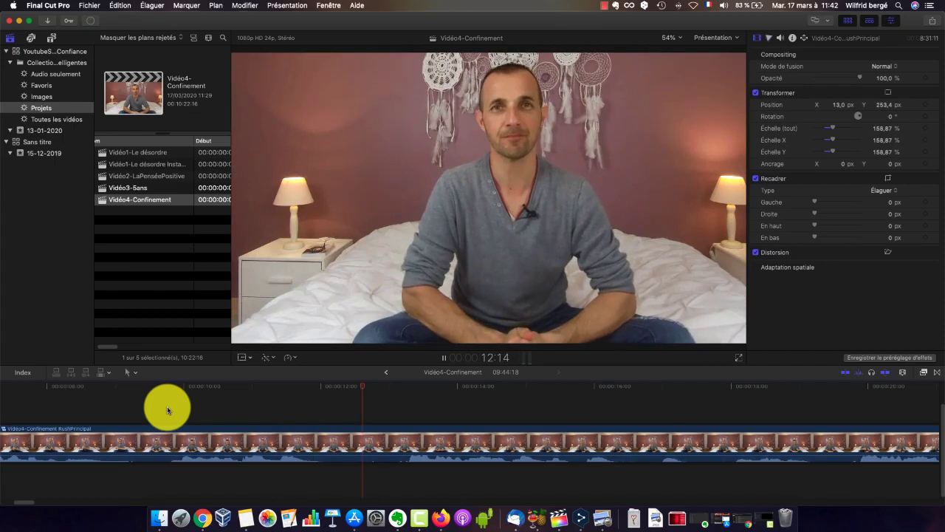
key(space)
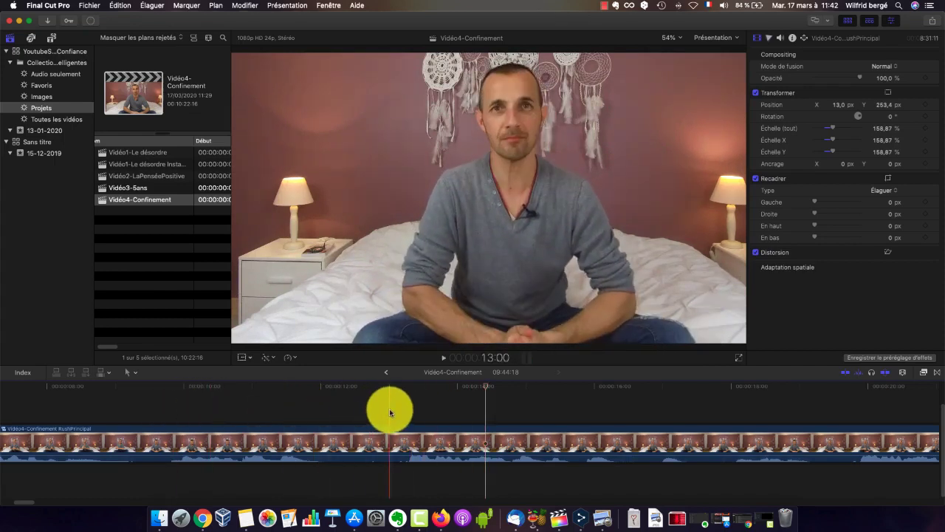
scroll(407, 409, right, 5)
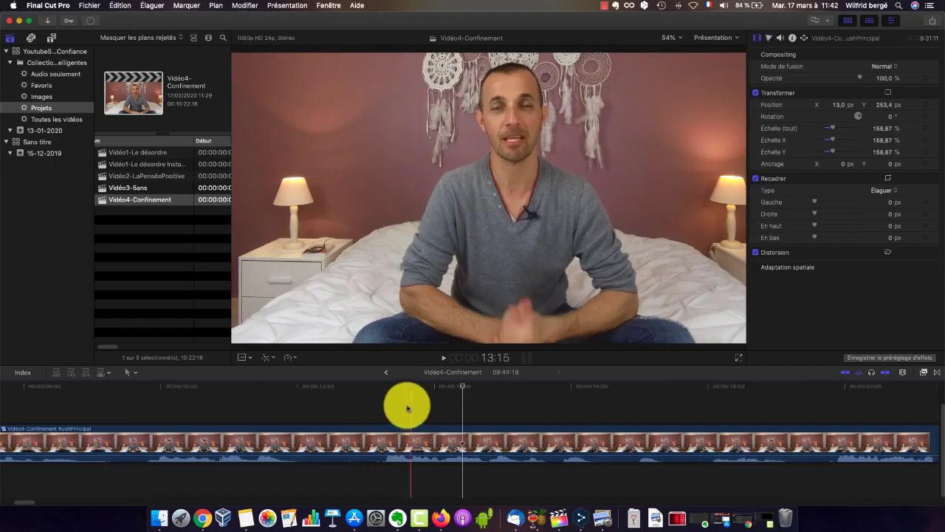
key(space)
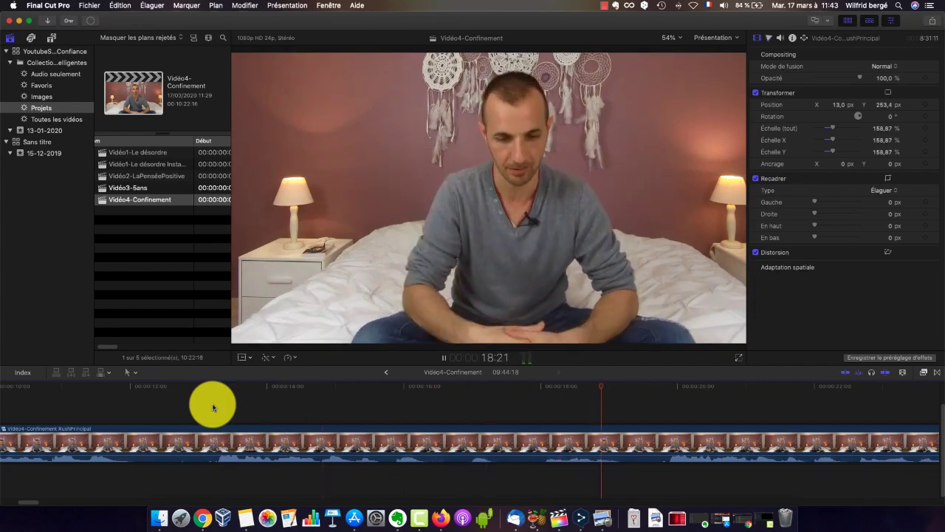
scroll(397, 433, right, 15)
key(space)
Skim ahead to about 50 seconds, then back towards 33 seconds, playing passages to examine the opening takes
scroll(398, 433, right, 10)
scroll(443, 420, right, 12)
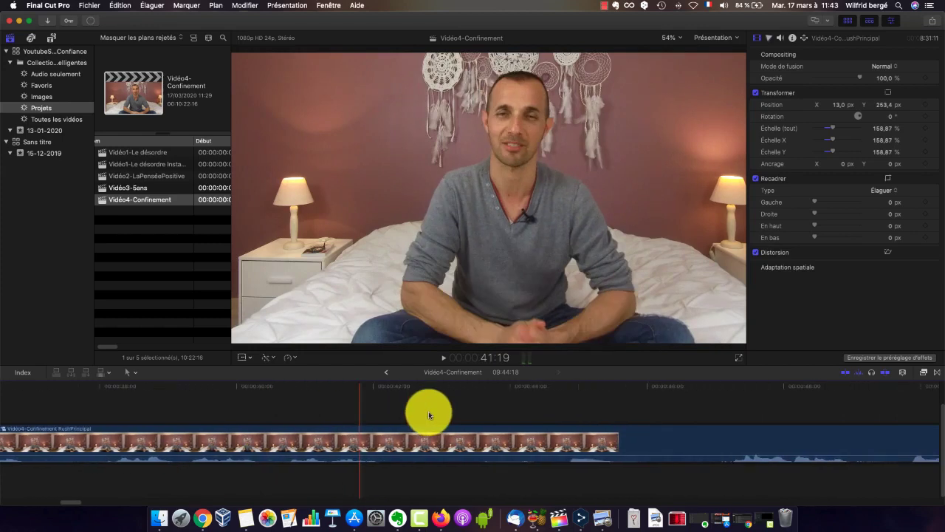
scroll(434, 406, right, 10)
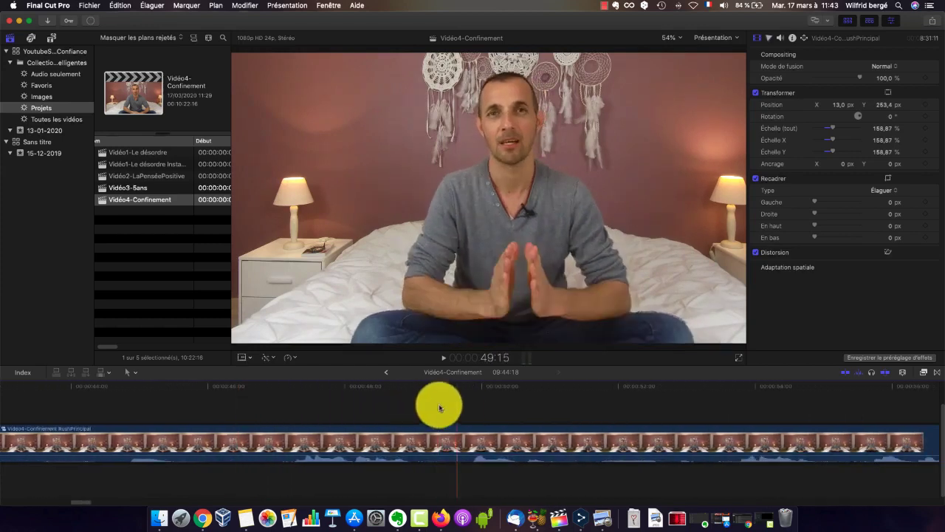
key(space)
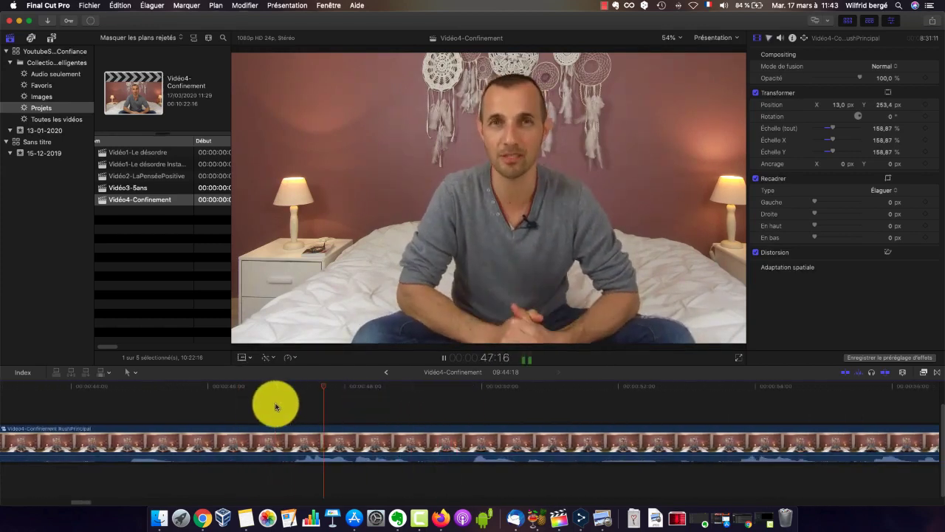
scroll(283, 407, left, 8)
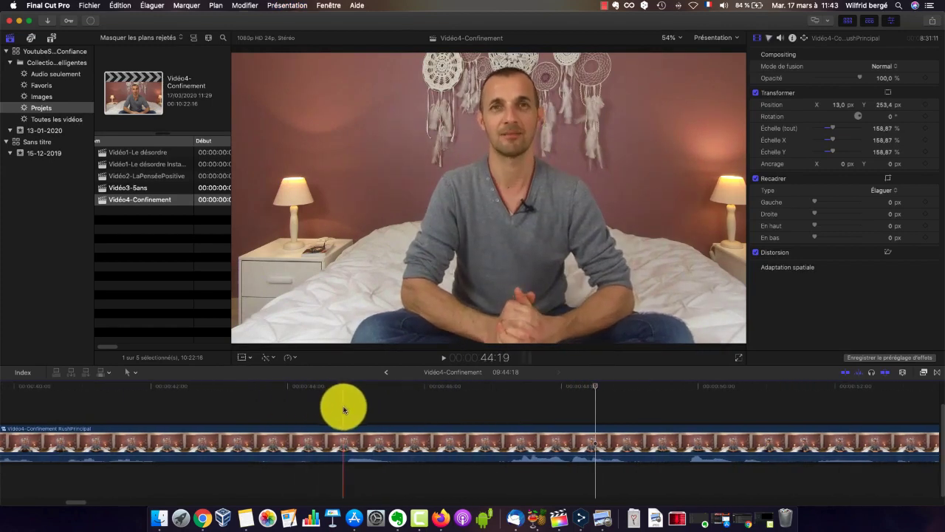
scroll(355, 412, left, 2)
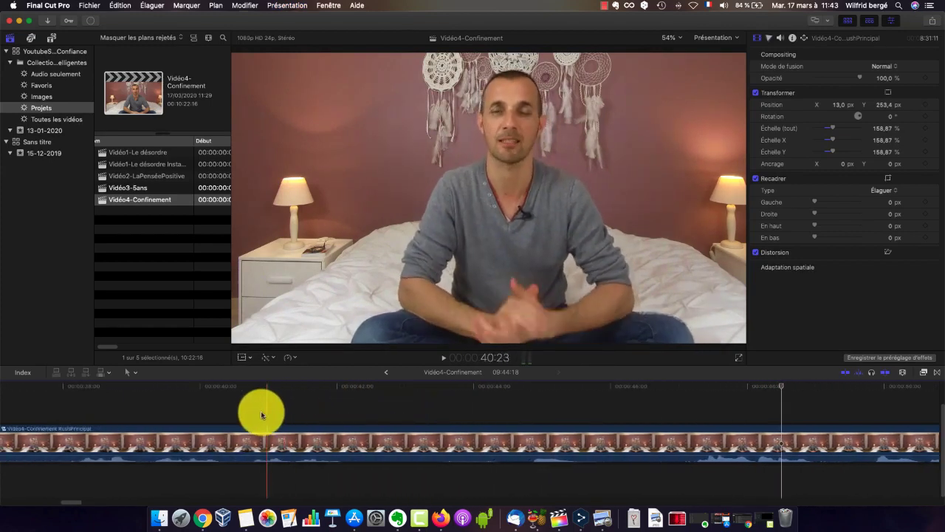
scroll(178, 410, left, 5)
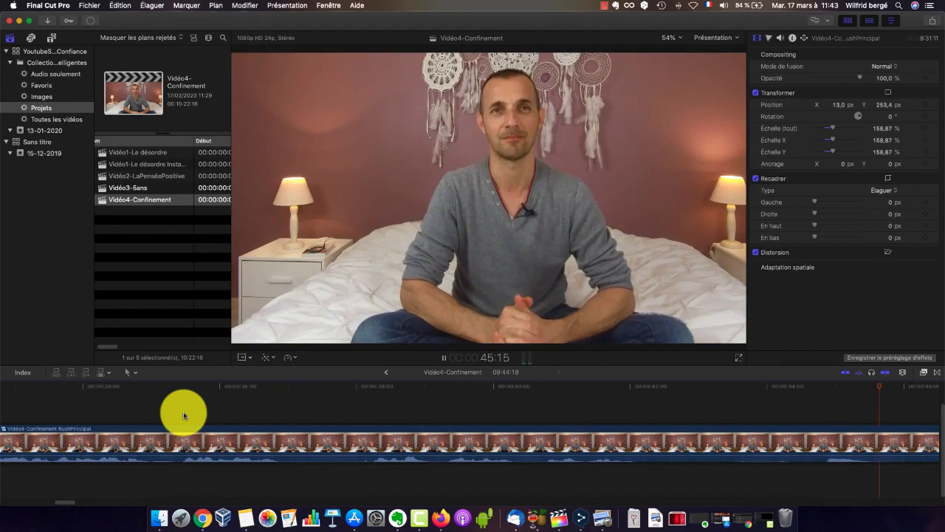
key(space)
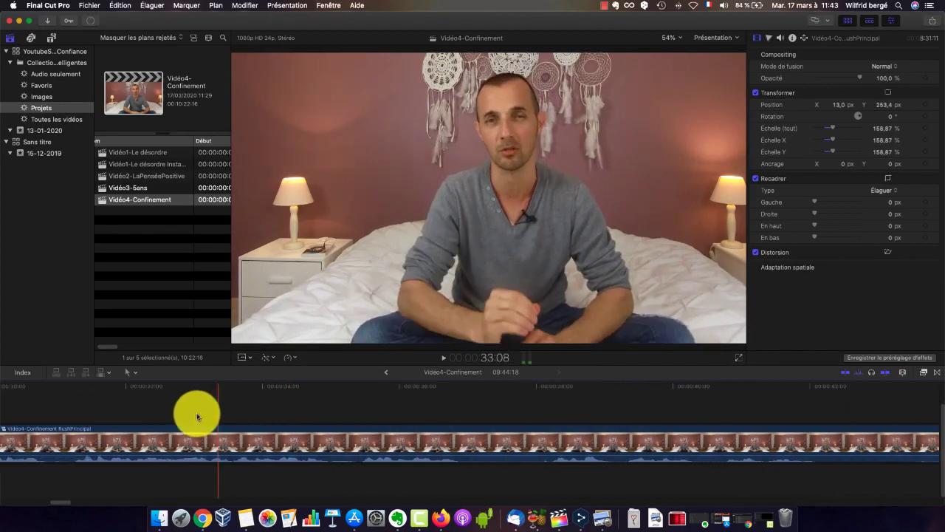
Review the footage again between about 35 and 50 seconds to examine where the usable take begins
scroll(196, 412, left, 5)
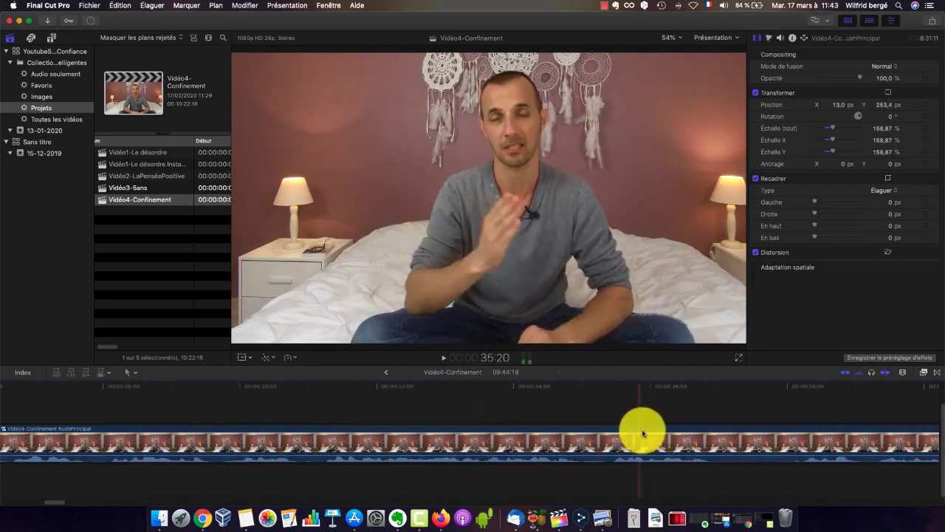
scroll(745, 435, right, 10)
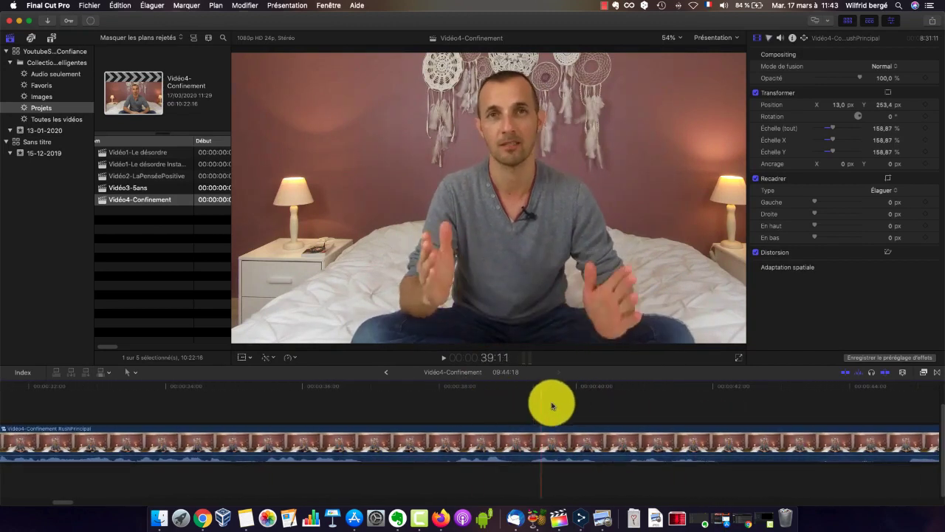
click(727, 418)
scroll(713, 419, right, 8)
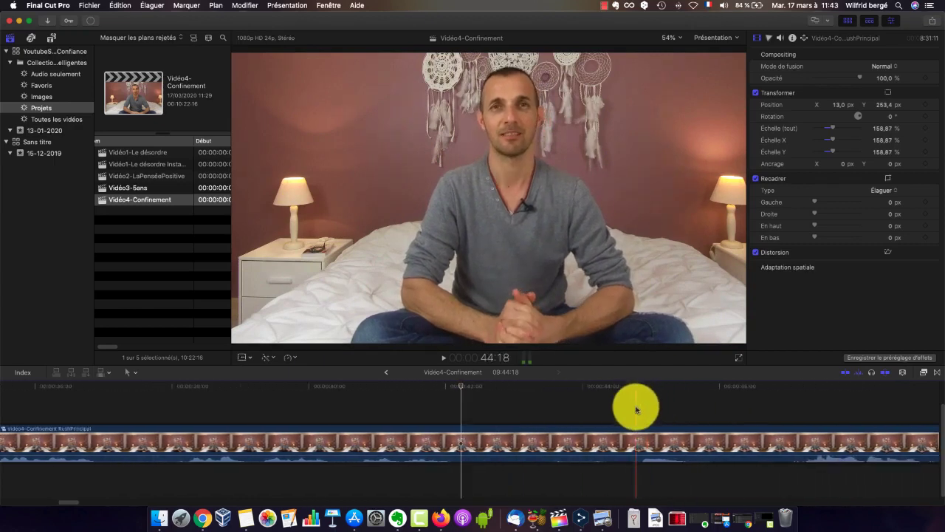
scroll(581, 403, right, 8)
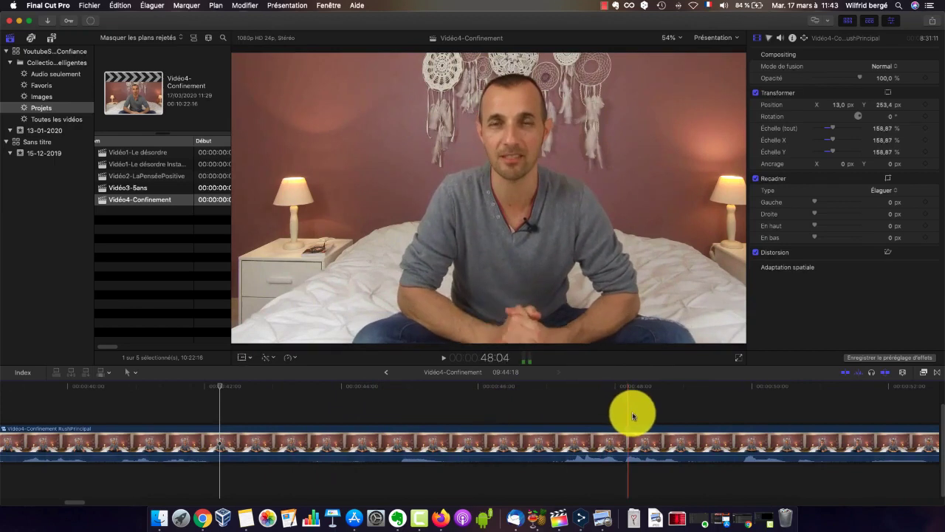
scroll(658, 413, right, 5)
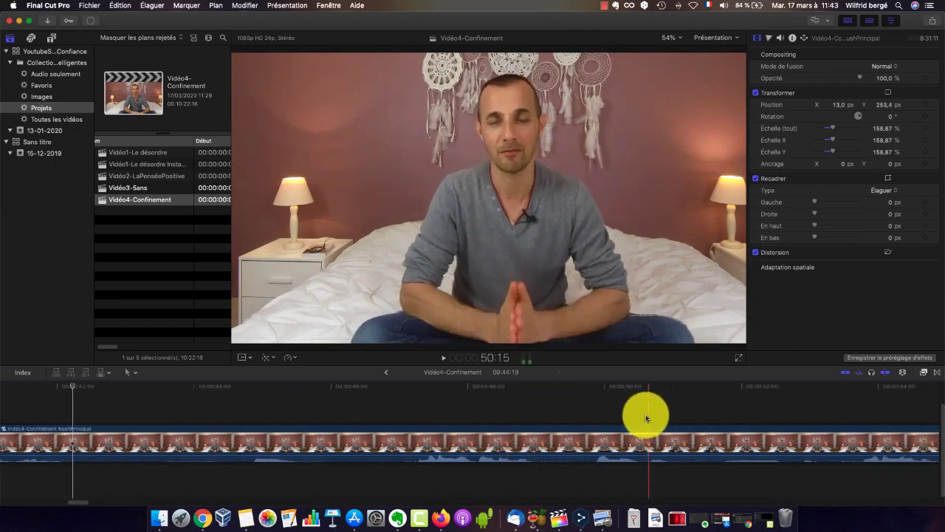
Play the introduction from 50:22 to its closing pointing gesture and split the clip at 1:05:00
scroll(646, 418, right, 4)
click(544, 397)
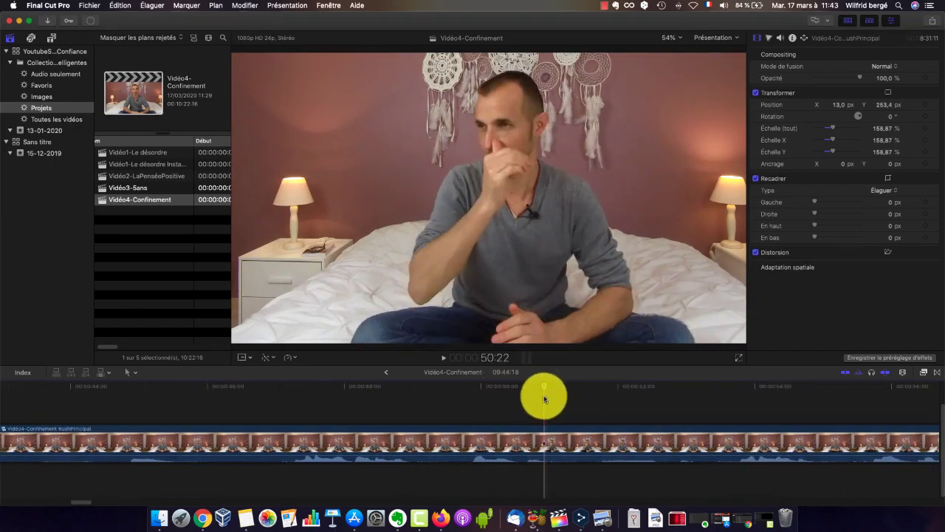
key(space)
scroll(544, 399, right, 8)
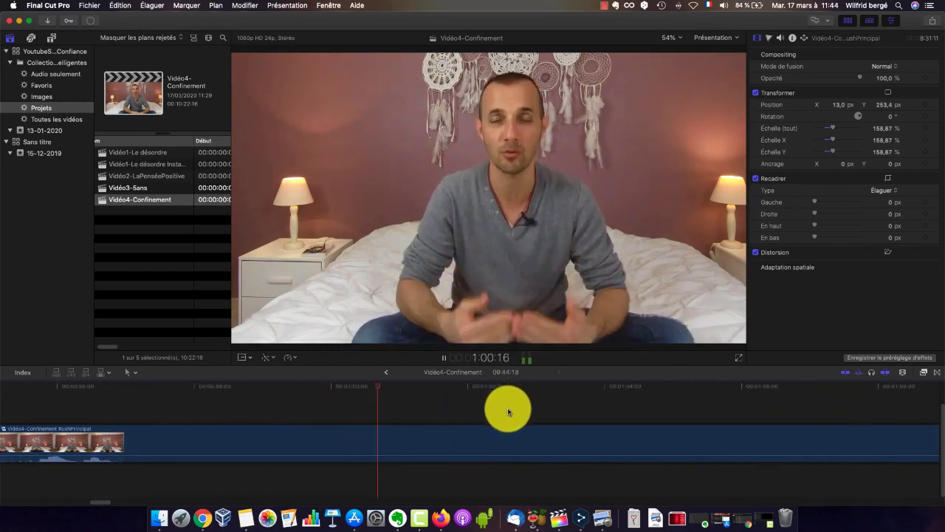
key(space)
scroll(508, 411, left, 5)
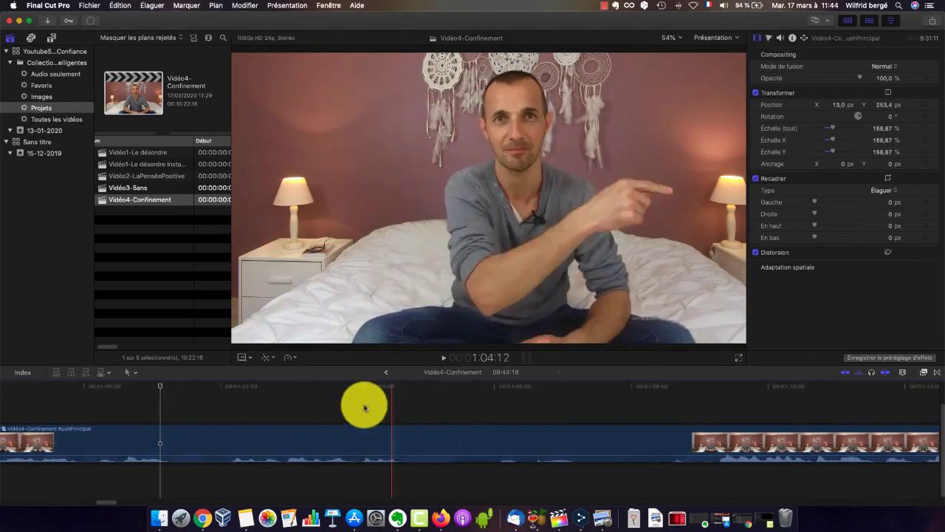
key(space)
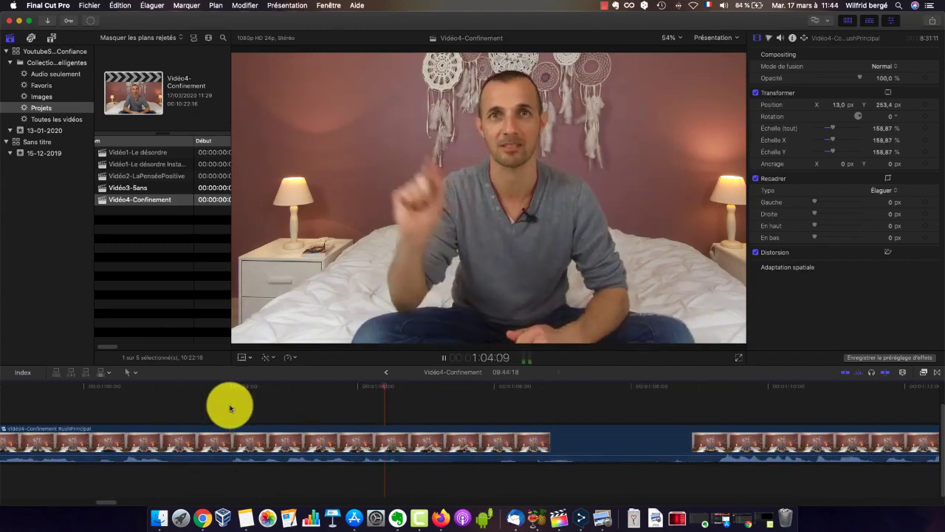
key(space)
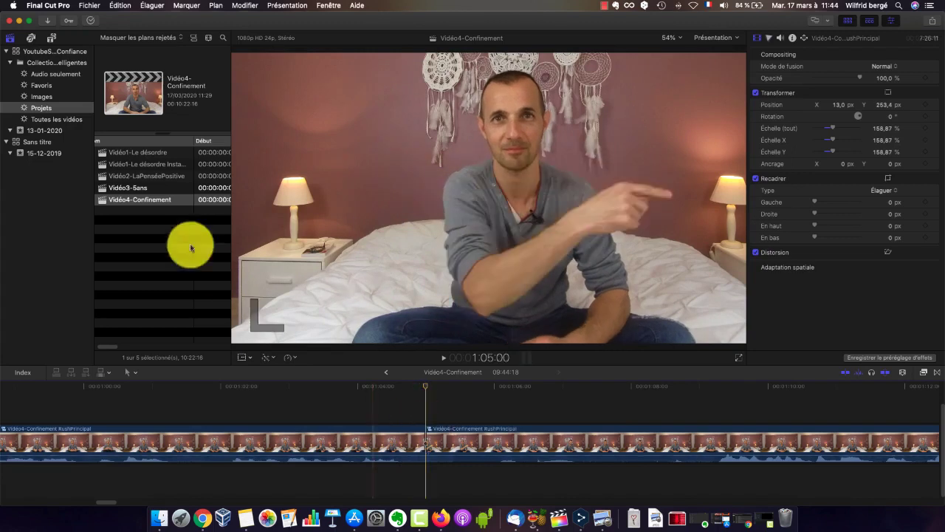
Copy the Jingle_HD1080 clip from the Vidéo3-5ans project and return to the Vidéo4-Confinement project
double_click(63, 112)
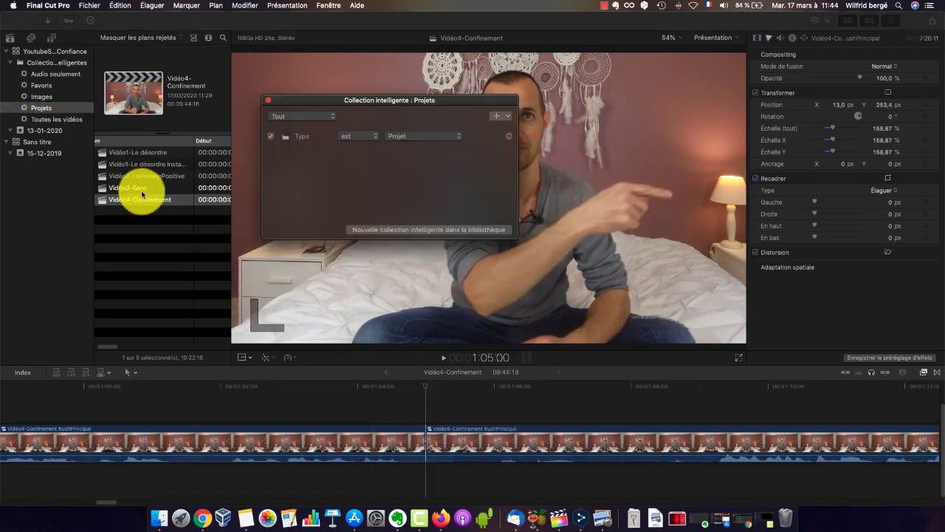
click(266, 101)
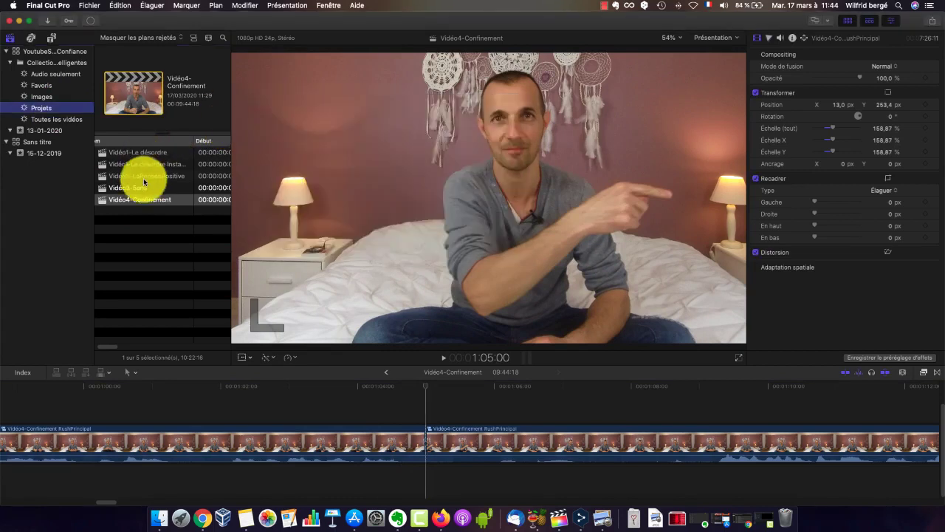
double_click(138, 188)
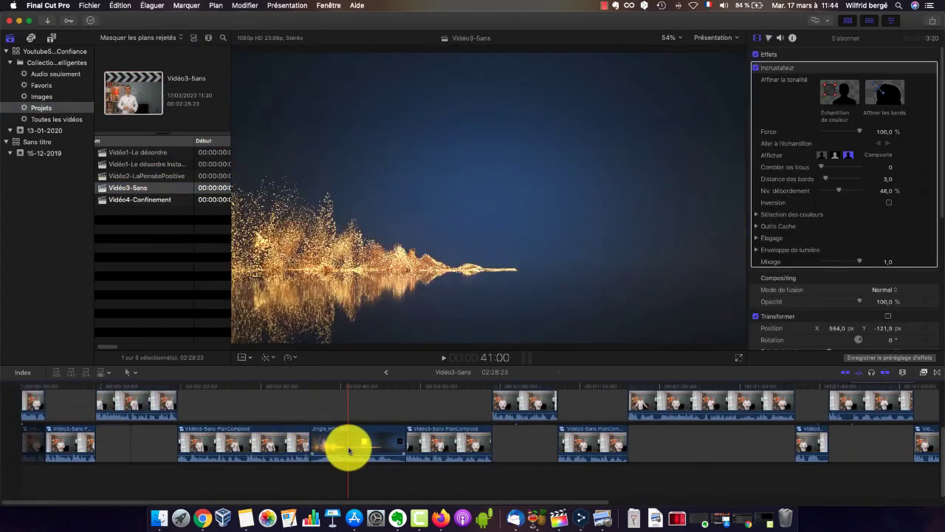
click(349, 448)
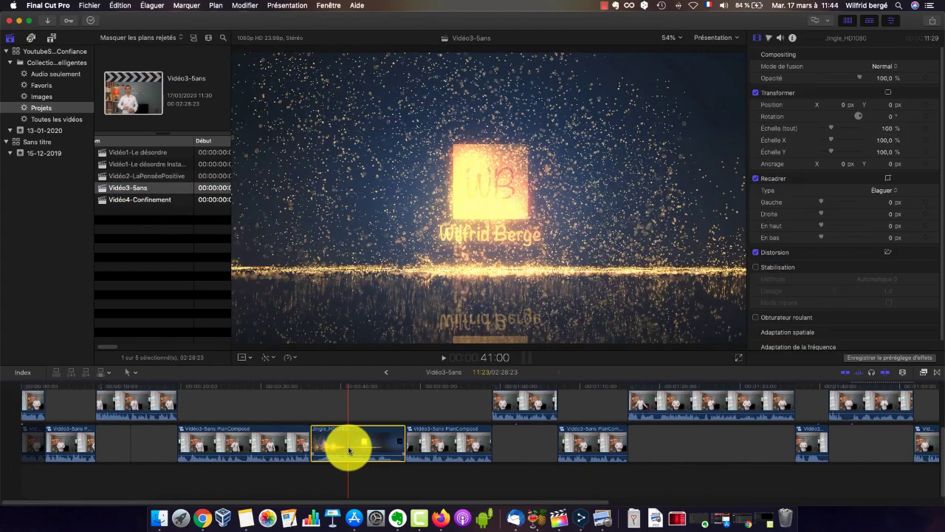
click(150, 201)
double_click(150, 201)
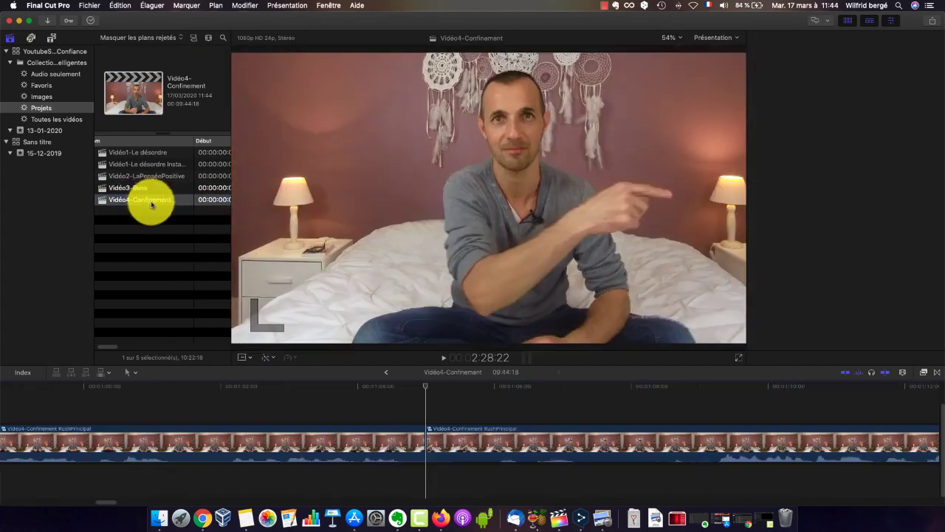
Try to insert the copied Jingle_HD1080 clip at 1:04:12, then undo the insertion
key(super+equal)
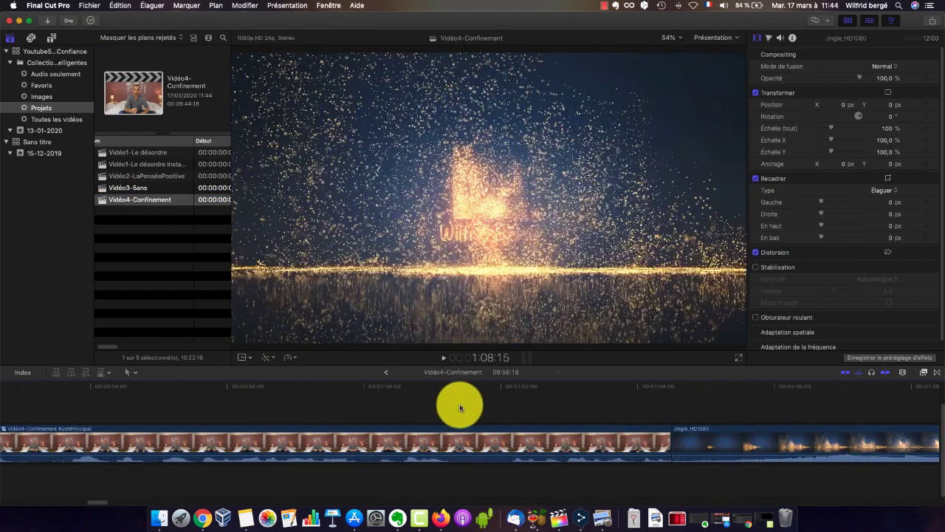
scroll(459, 403, left, 5)
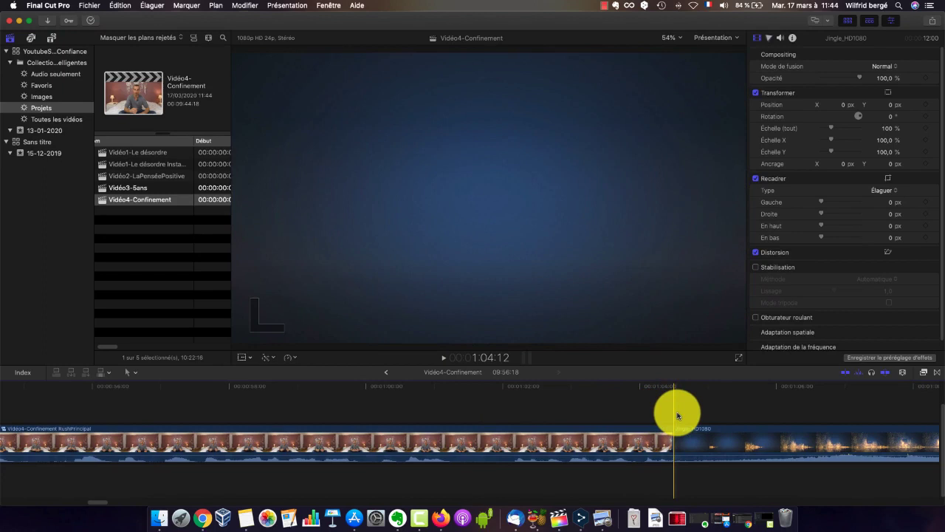
key(Delete)
Insert the copied Jingle_HD1080 clip at the 1:05:00 cut, between the two Vidéo4-Confinement segments
click(705, 411)
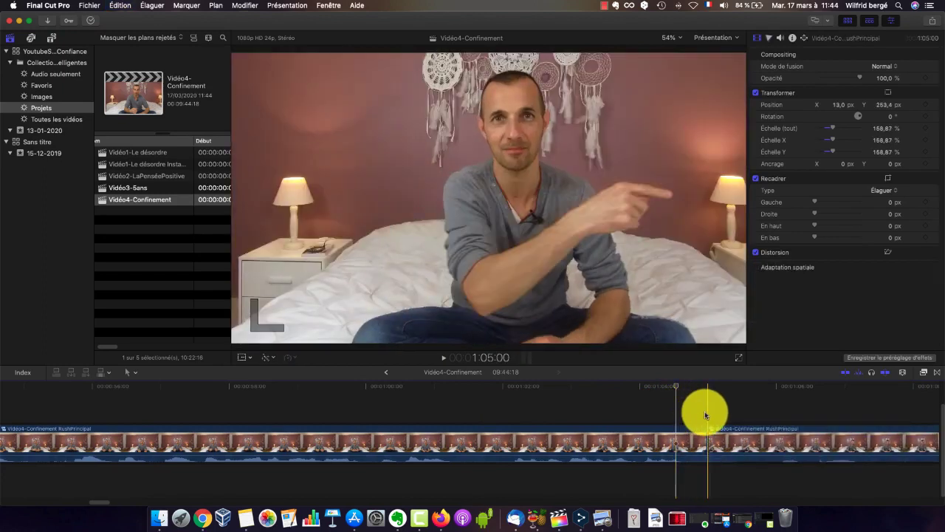
key(super+z)
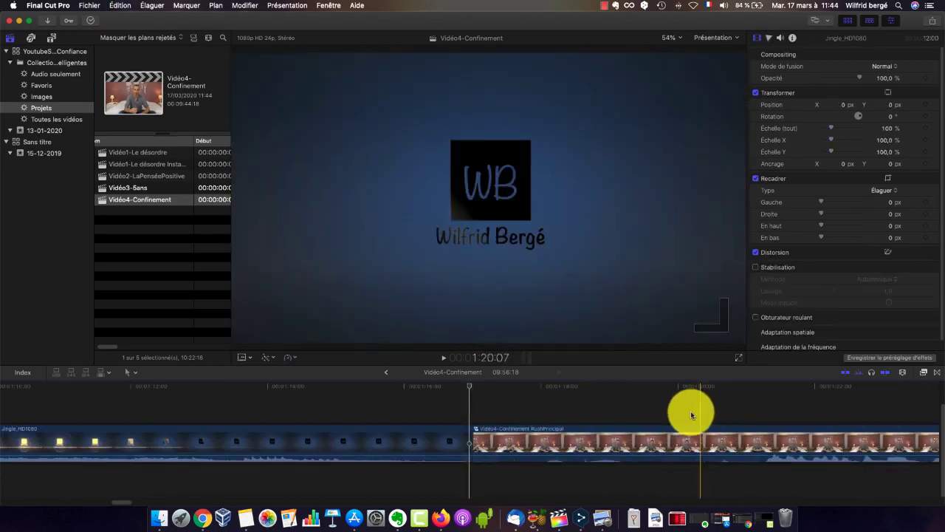
scroll(523, 413, left, 10)
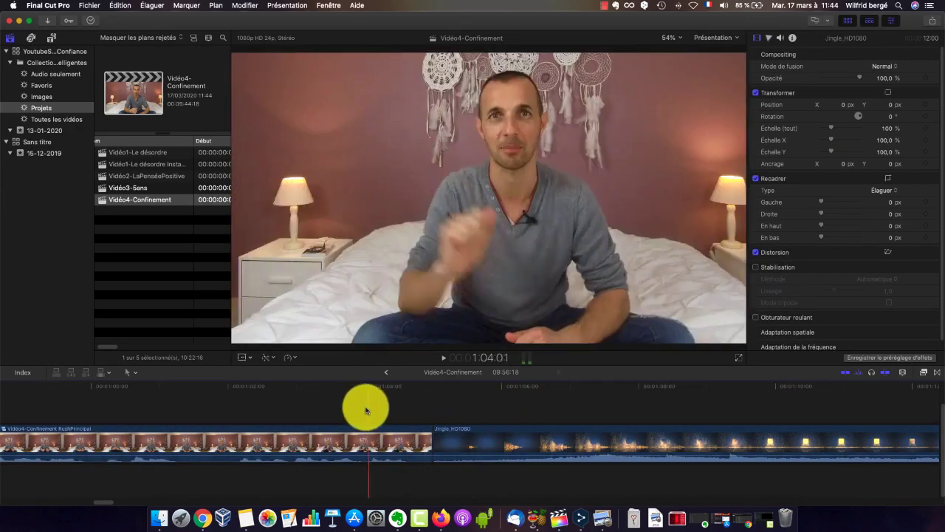
Play the introduction from about 20 seconds into the jingle, stopping at 1:10:00, to review the transition
click(231, 412)
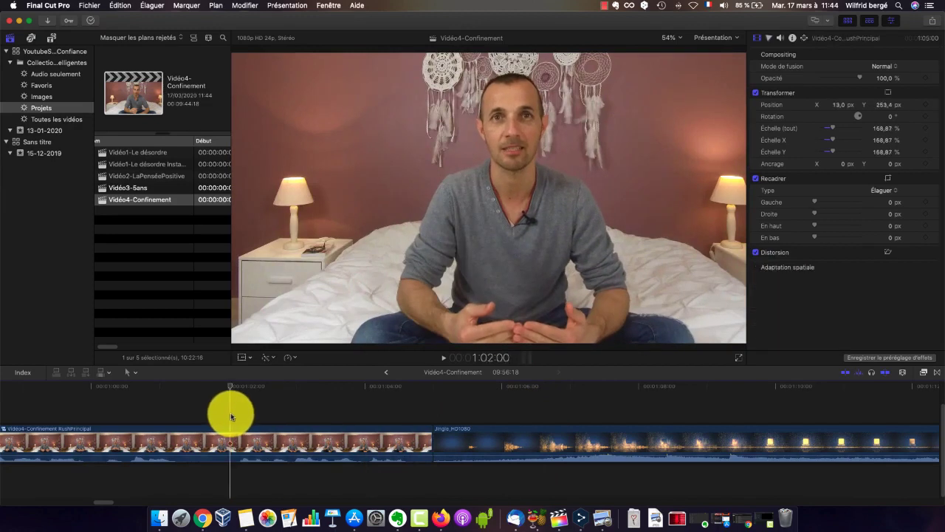
key(super+minus)
key(super+minus)
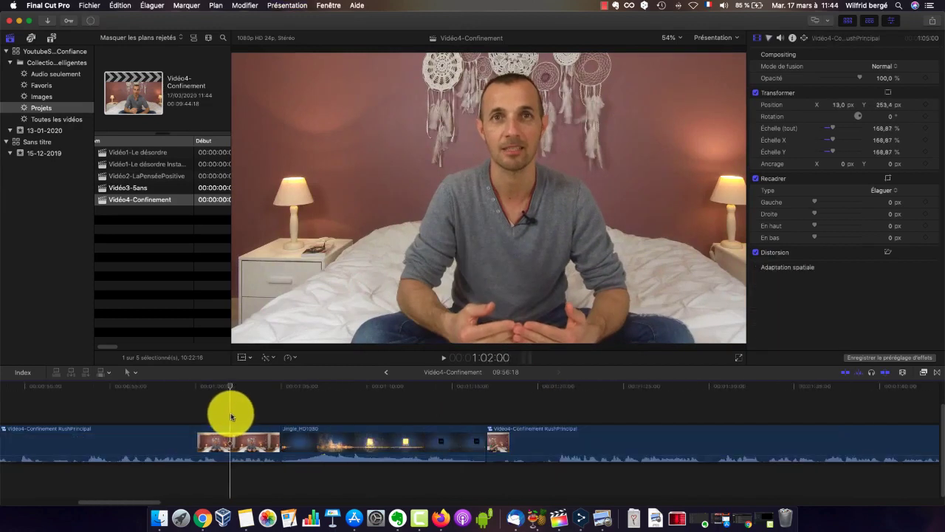
scroll(235, 415, left, 5)
scroll(190, 418, left, 1)
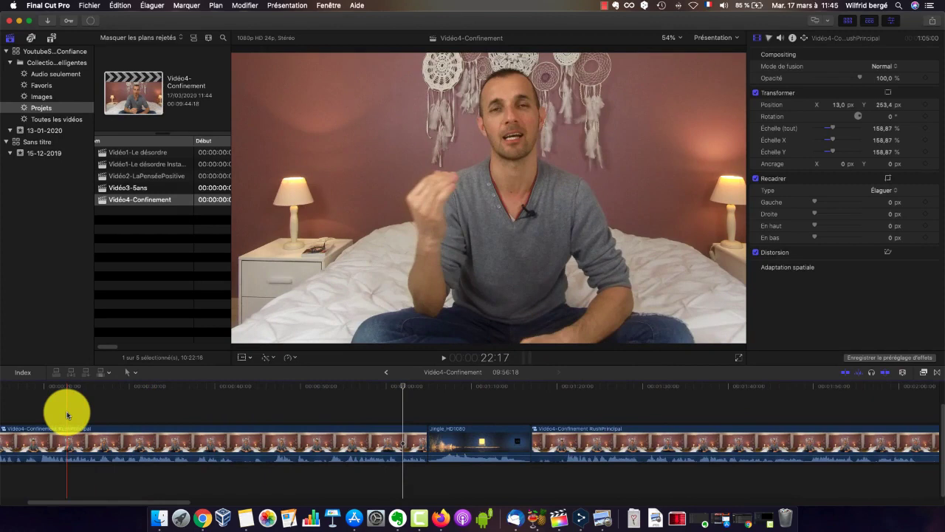
click(40, 415)
key(space)
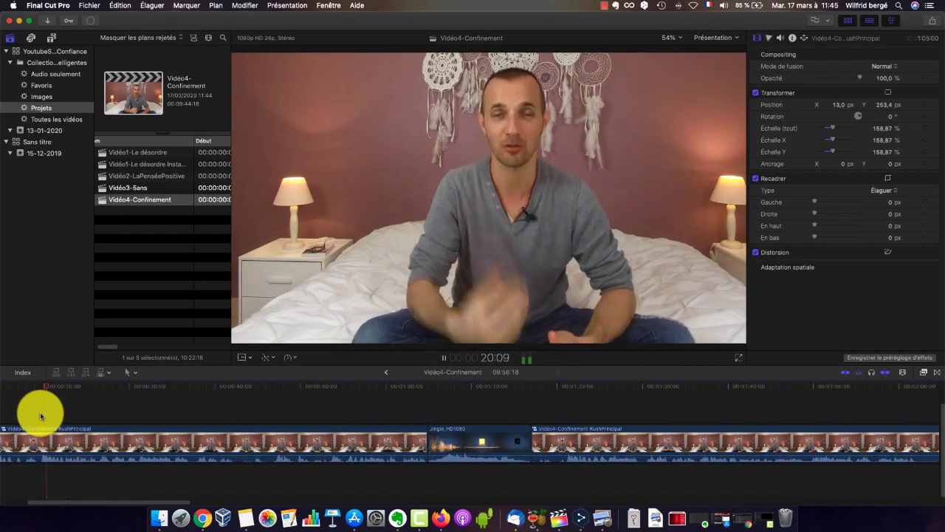
key(space)
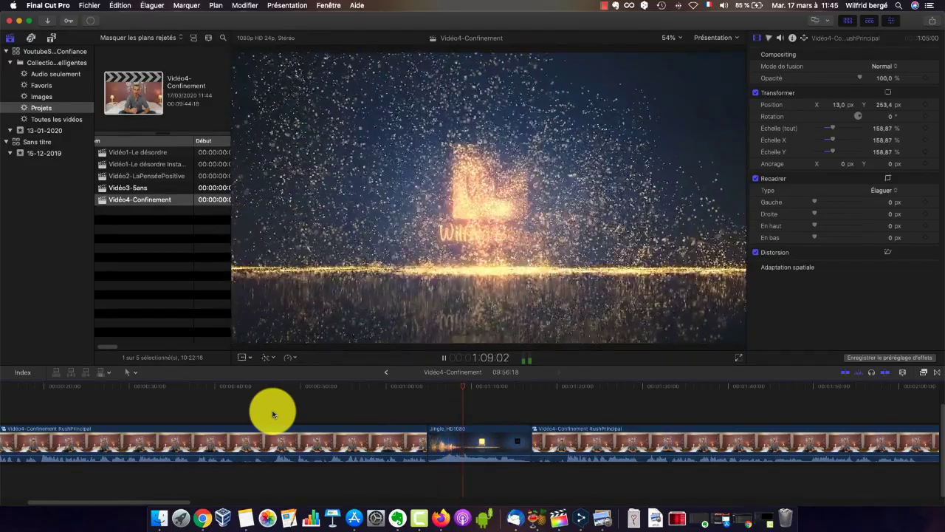
key(space)
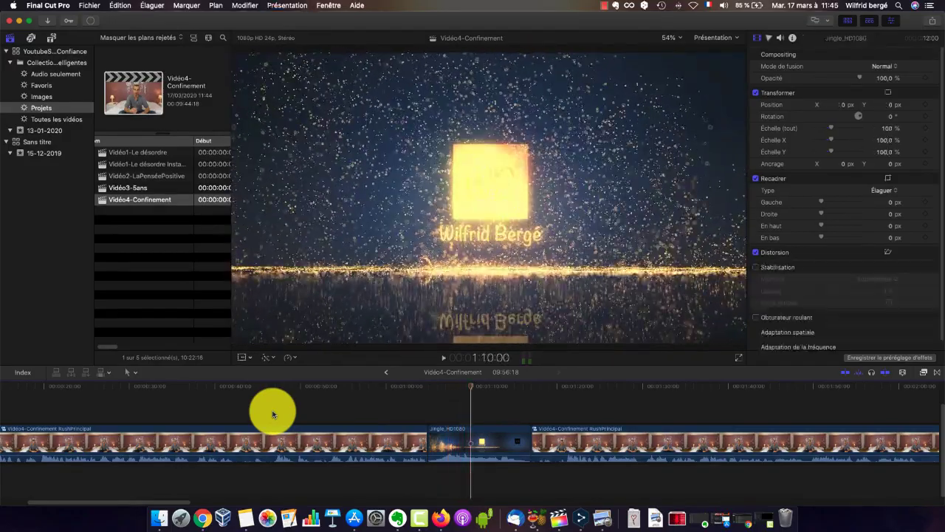